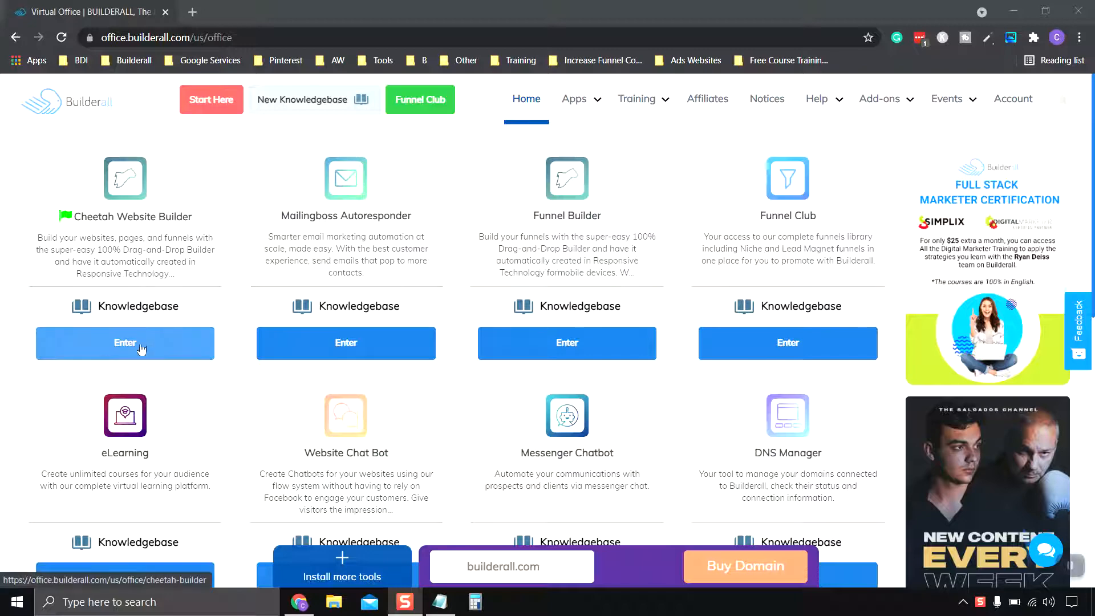
# Step: Open the Home page of the Animal Rescue Clinic site for editing in the Cheetah Website Builder
pyautogui.click(118, 345)
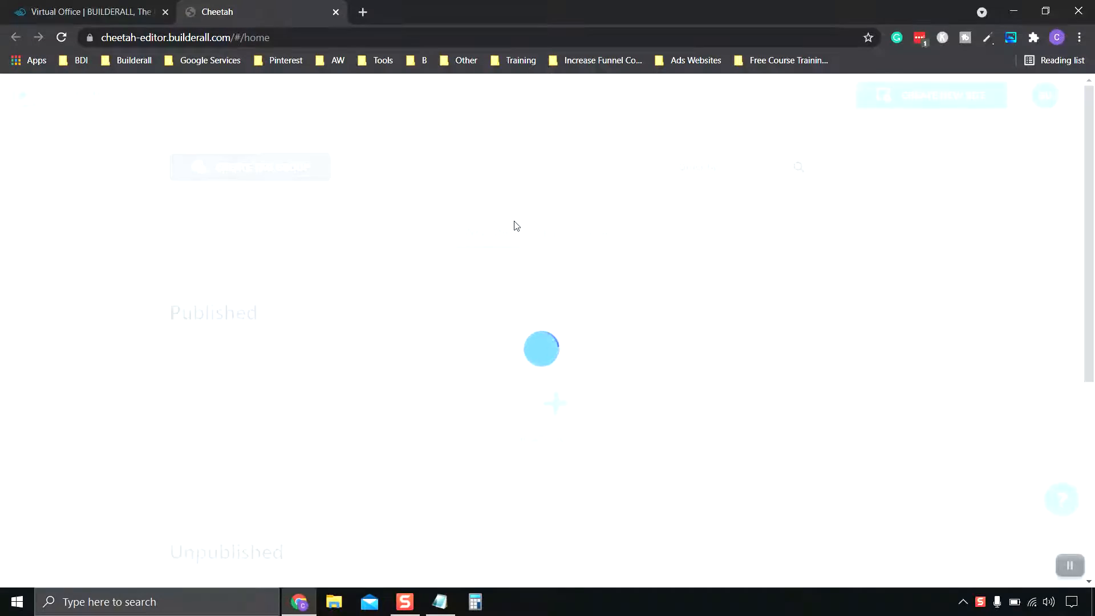
pyautogui.moveTo(291, 399)
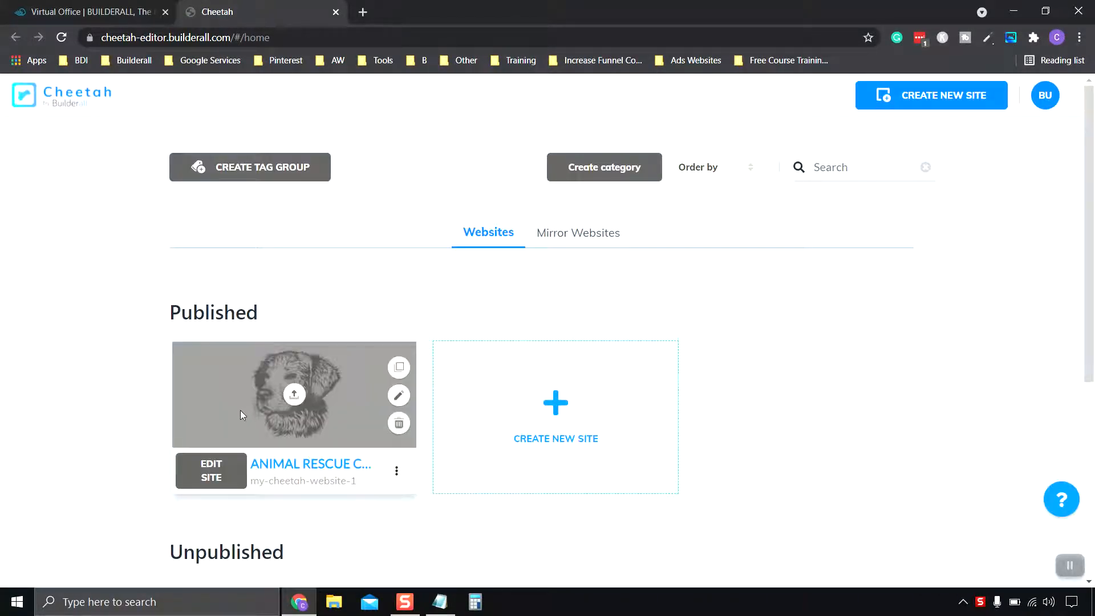
pyautogui.click(212, 474)
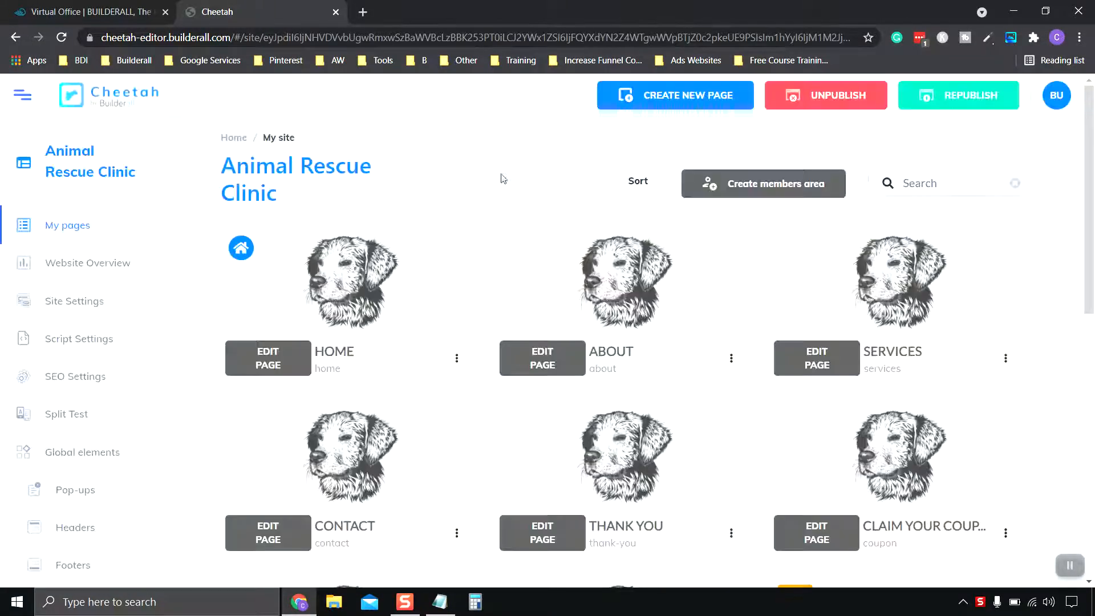
pyautogui.click(268, 365)
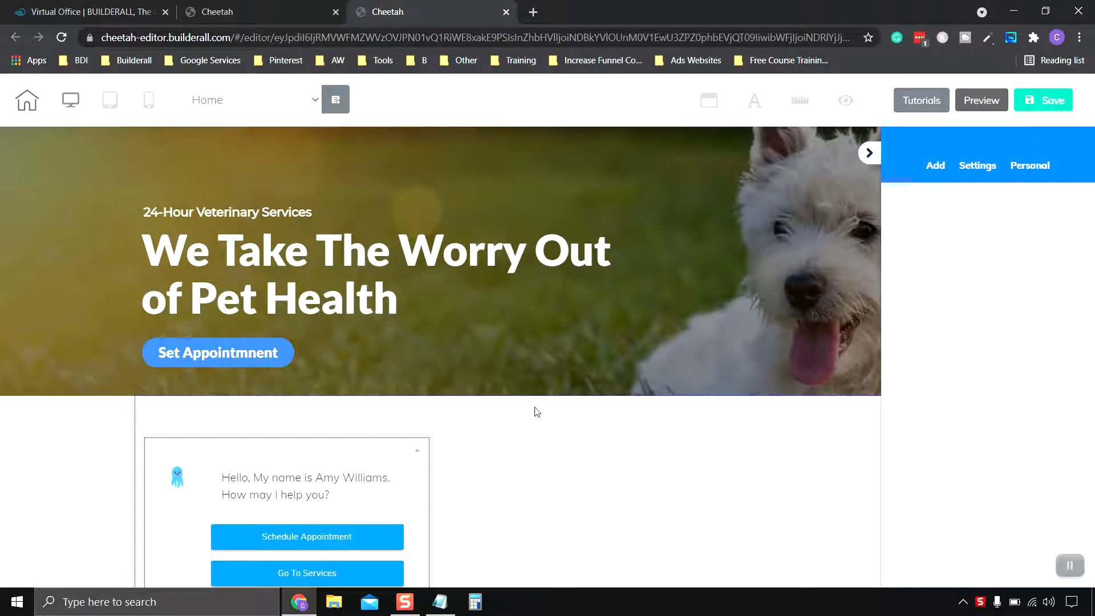
# Step: Select the hero panel with the dog photo and activate its Panel Divider
pyautogui.scroll(-4, 668, 434)
pyautogui.scroll(-4, 639, 436)
pyautogui.scroll(8, 639, 436)
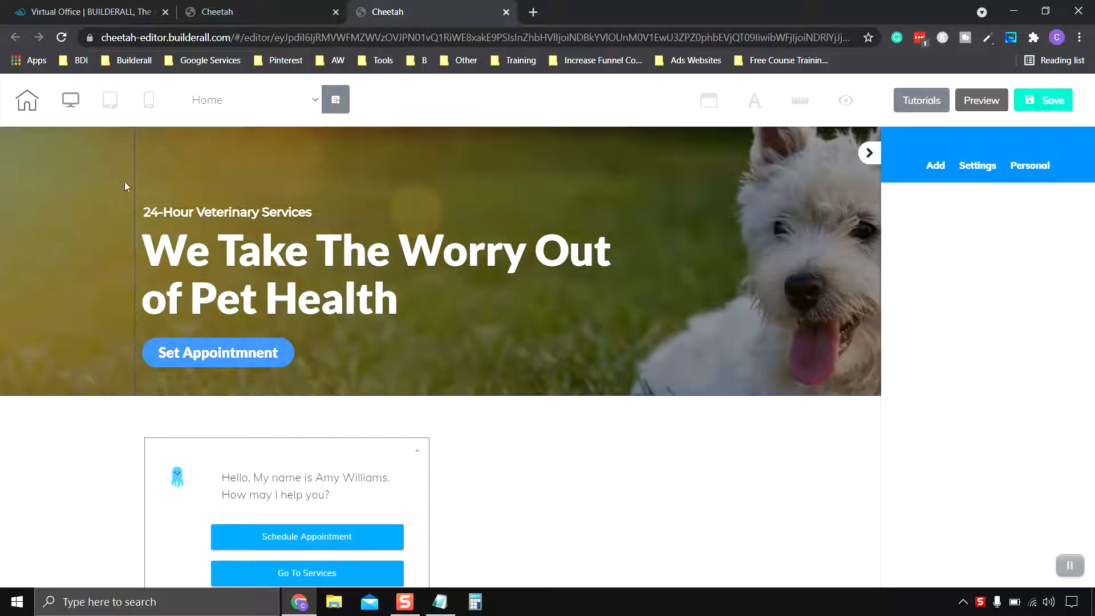
pyautogui.click(98, 184)
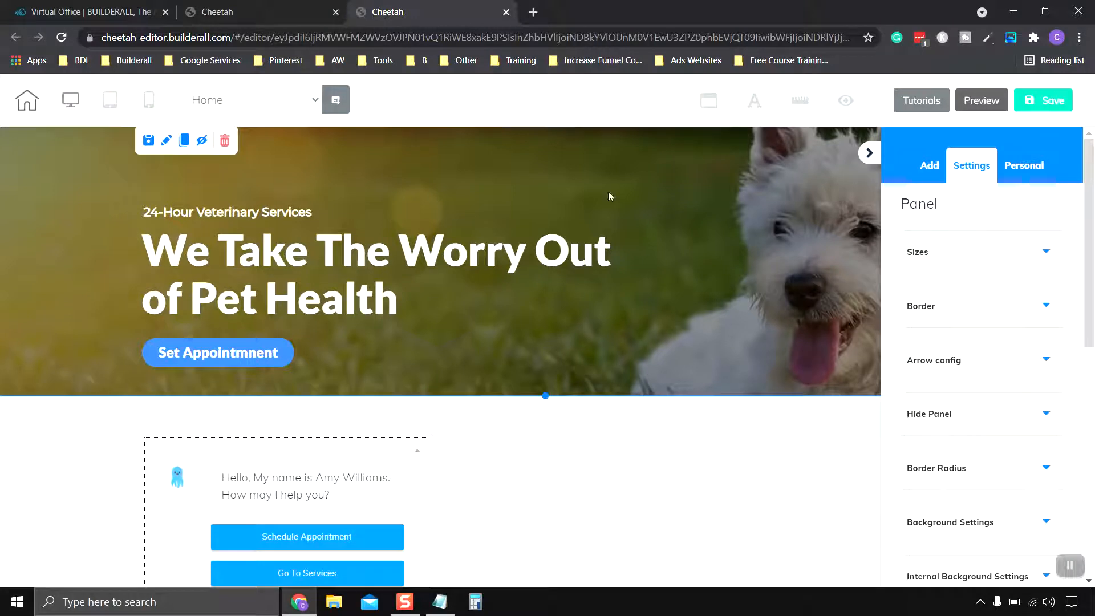
pyautogui.scroll(-2, 85, 342)
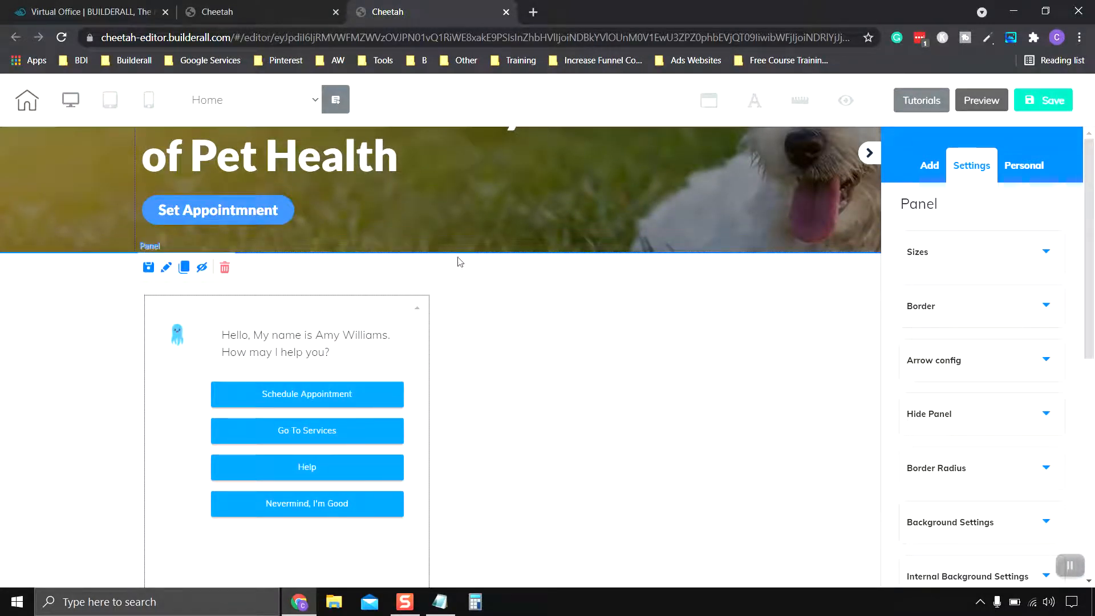
pyautogui.scroll(2, 439, 308)
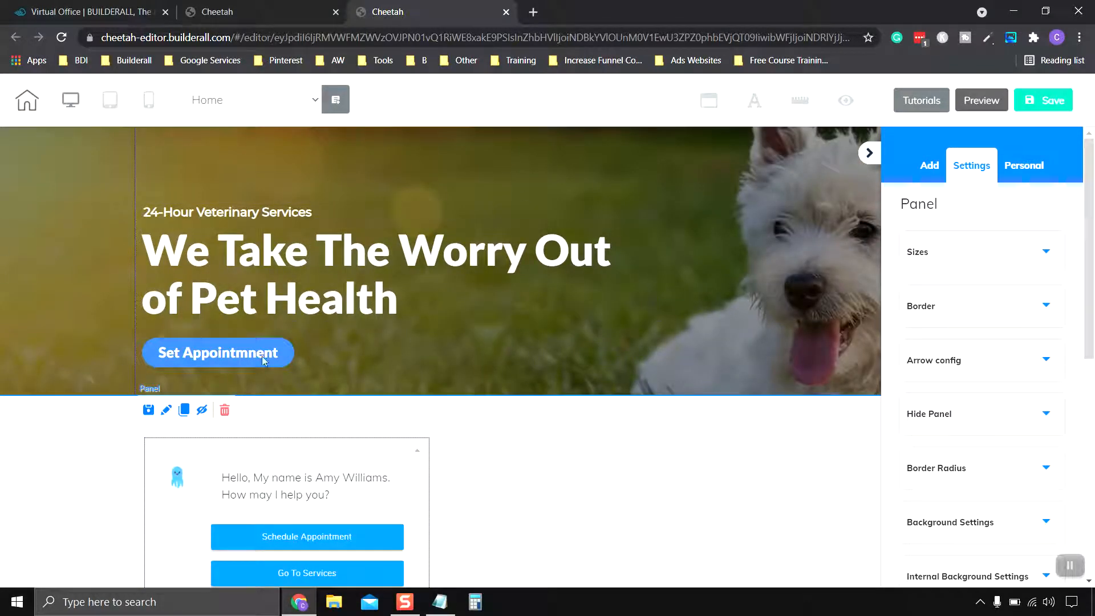
pyautogui.click(70, 273)
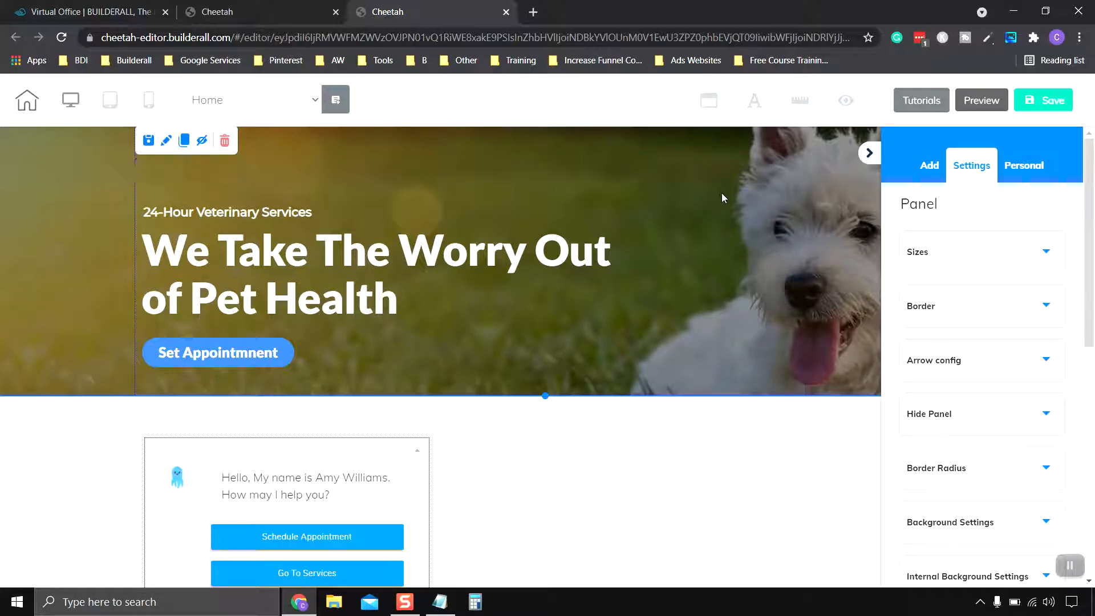
pyautogui.scroll(-8, 990, 272)
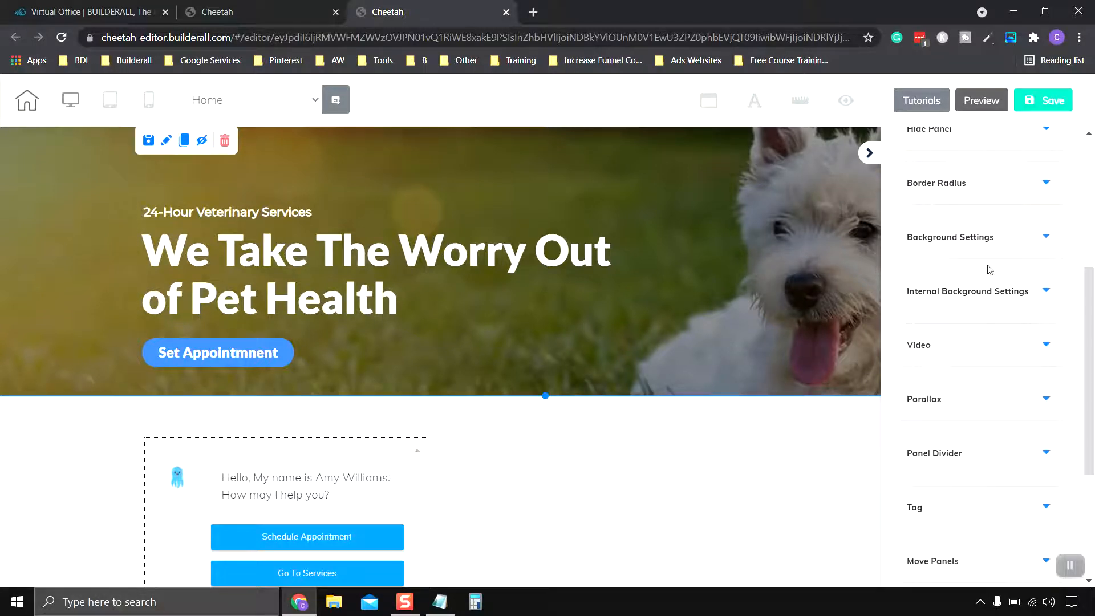
pyautogui.scroll(-1, 990, 270)
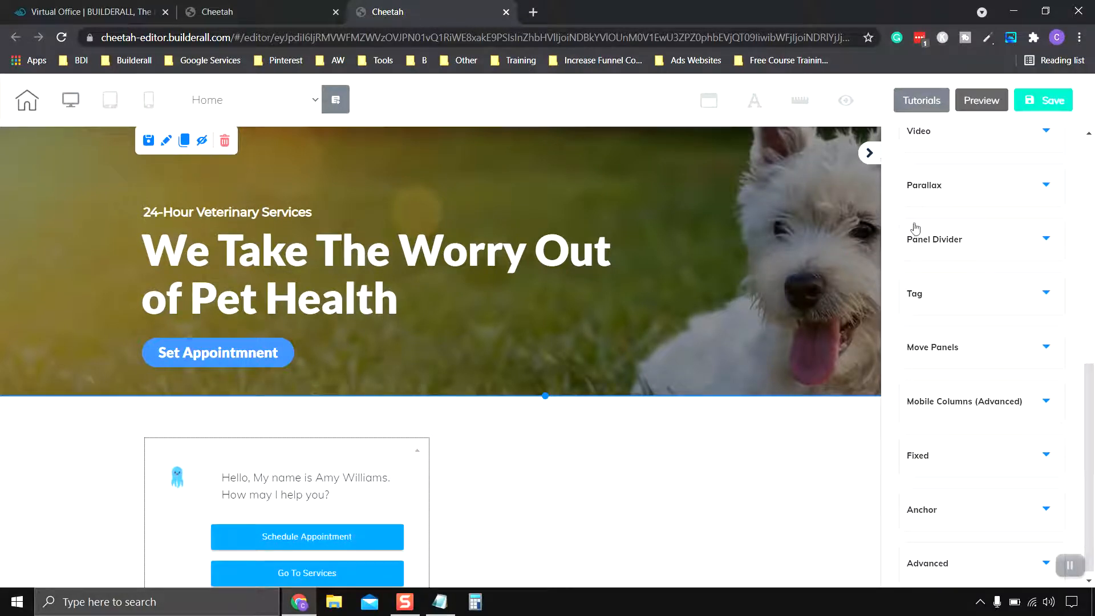
pyautogui.click(981, 247)
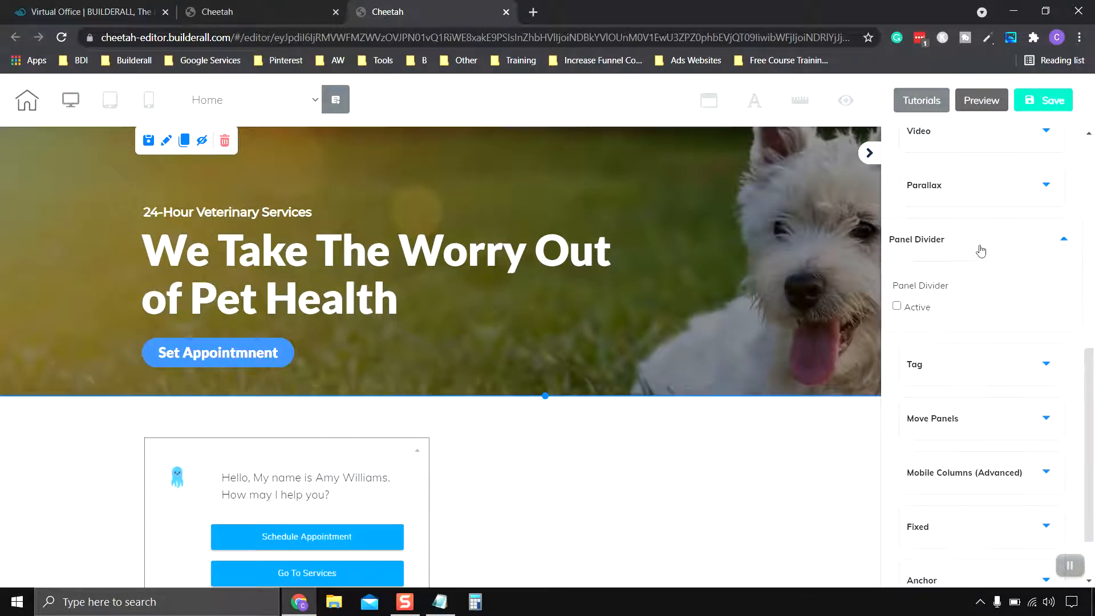
pyautogui.click(897, 307)
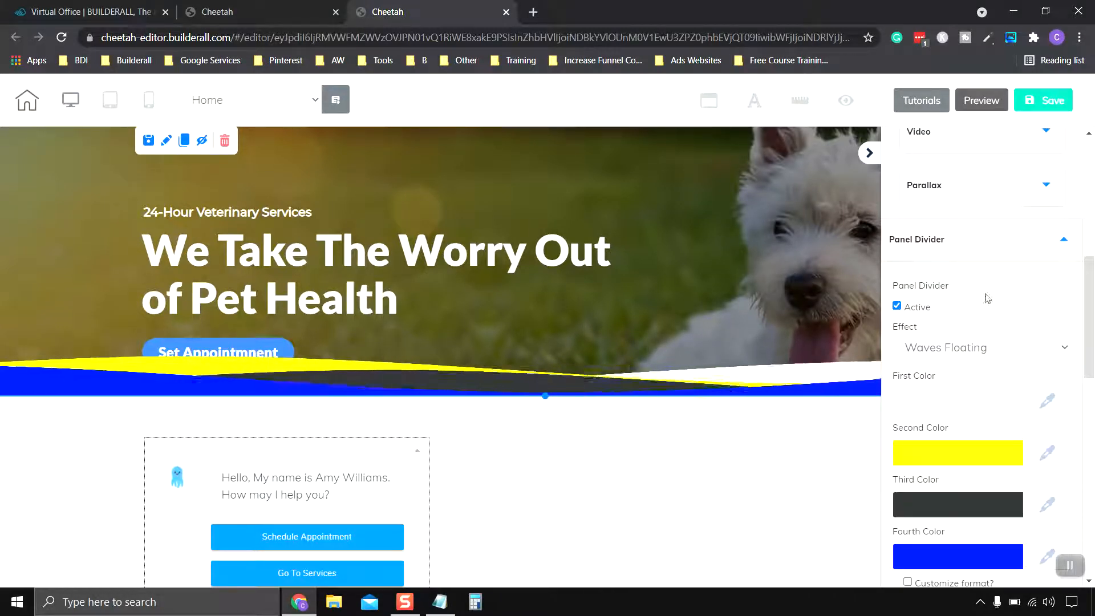
# Step: Set the first color of the hero panel's divider to bright red
pyautogui.scroll(-2, 973, 356)
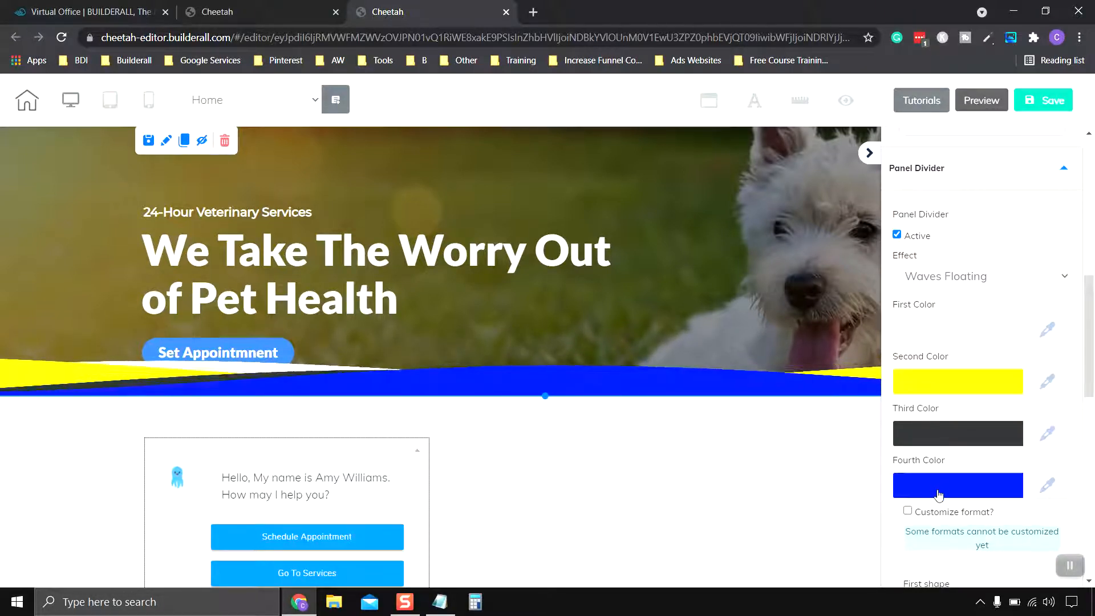
pyautogui.click(948, 339)
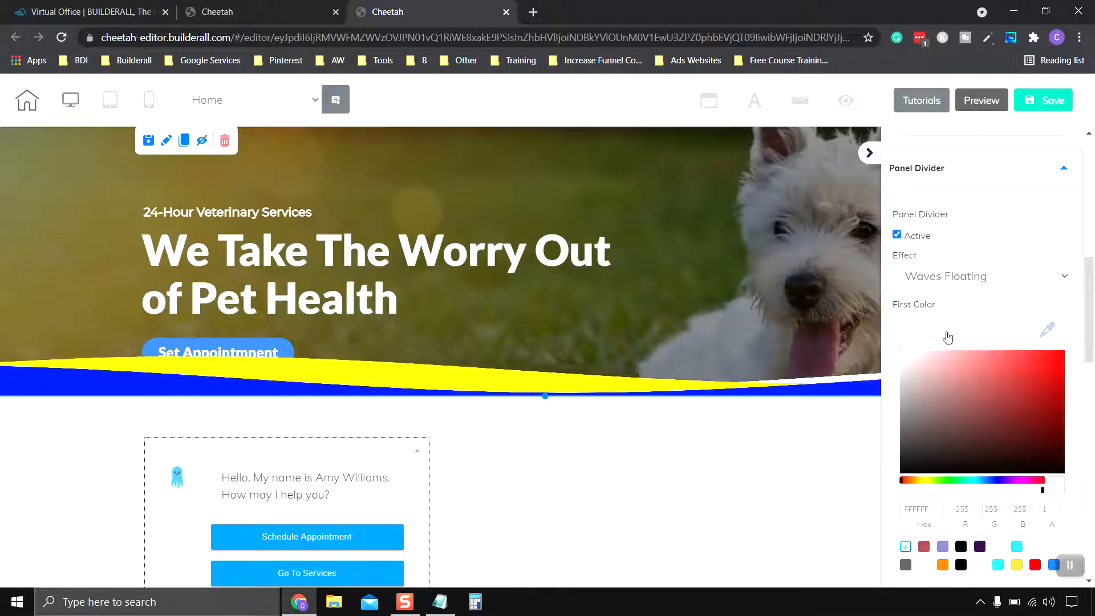
pyautogui.click(1025, 393)
pyautogui.click(1044, 369)
pyautogui.click(946, 333)
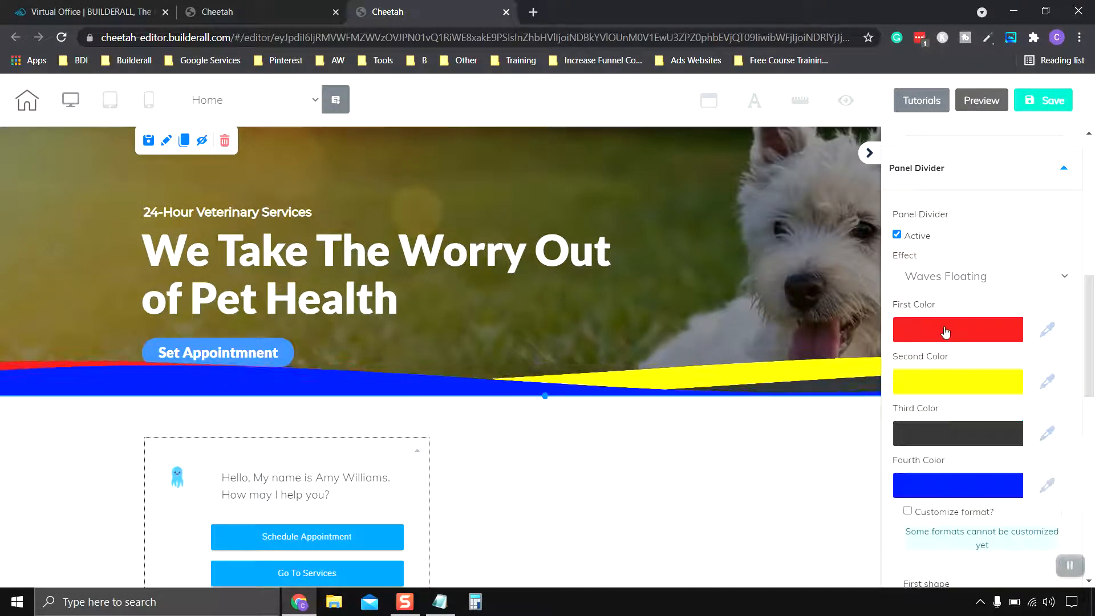
# Step: Set the divider's second color to a near-black grey, hex 272724
pyautogui.click(944, 391)
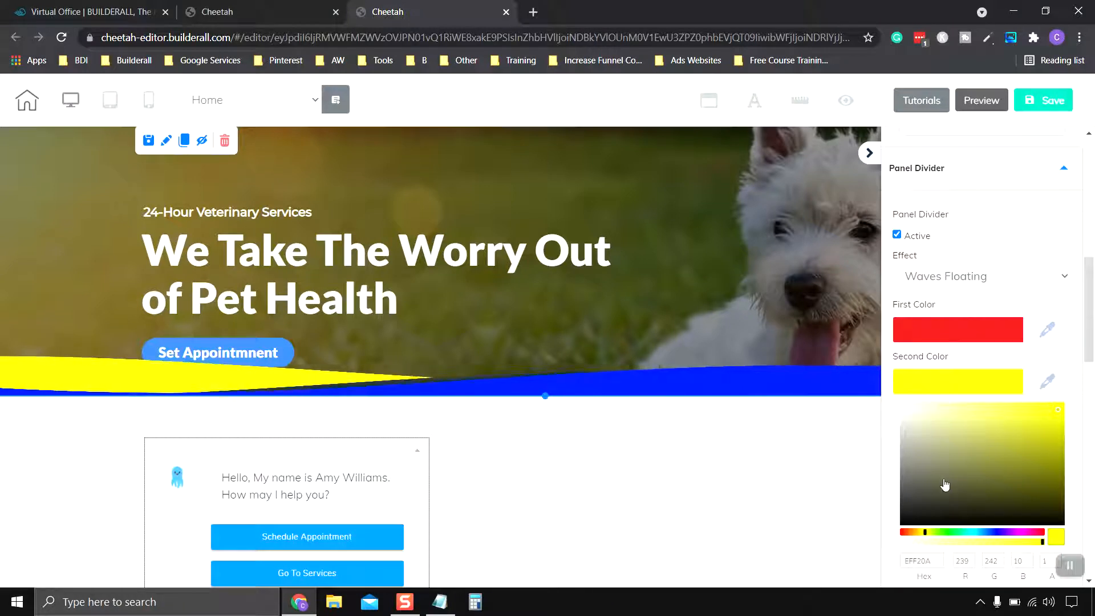
pyautogui.moveTo(945, 485); pyautogui.dragTo(914, 511)
pyautogui.click(937, 383)
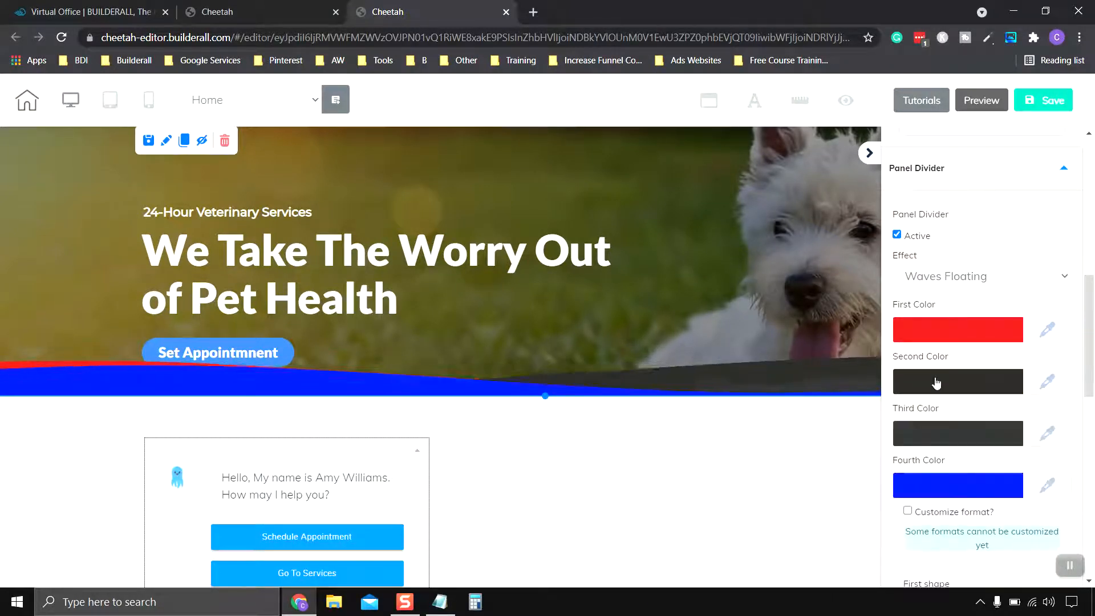
# Step: Set both the third and fourth colors of the panel divider to white
pyautogui.click(943, 444)
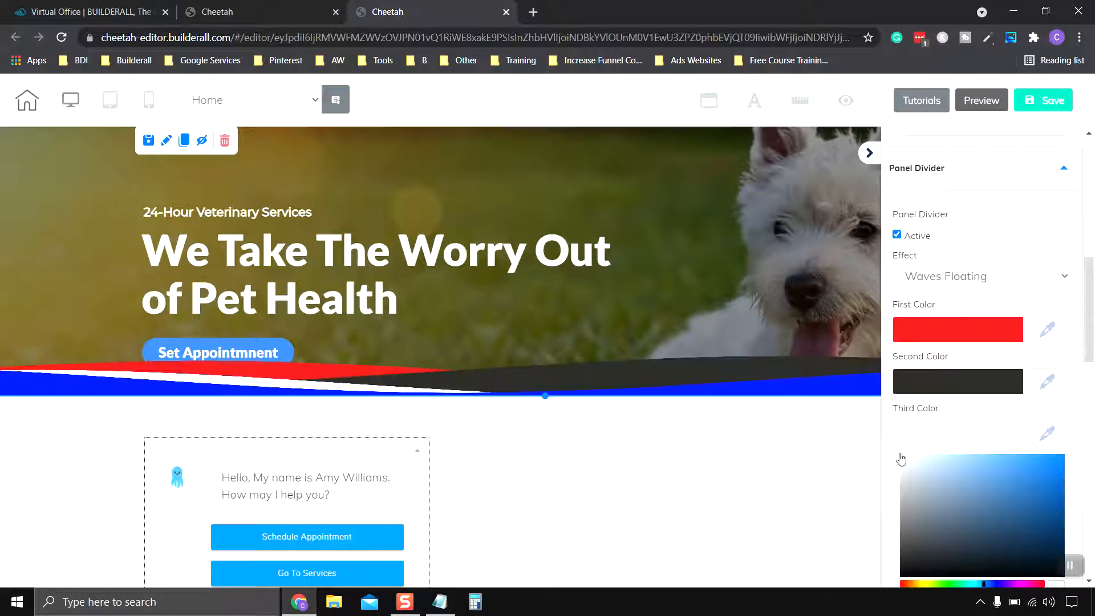
pyautogui.click(939, 439)
pyautogui.scroll(-3, 945, 400)
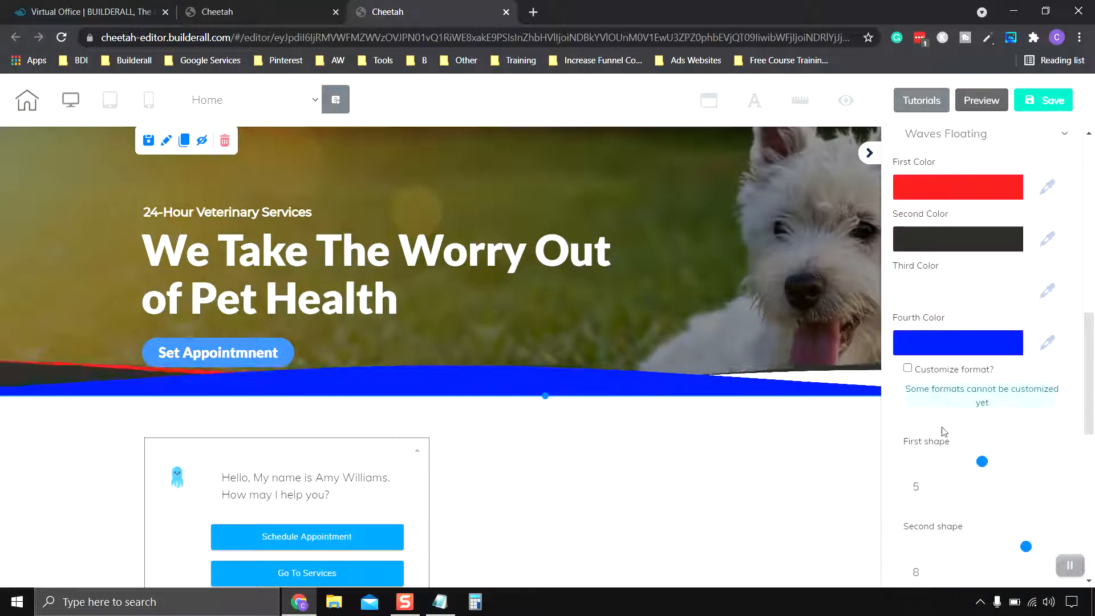
pyautogui.click(950, 353)
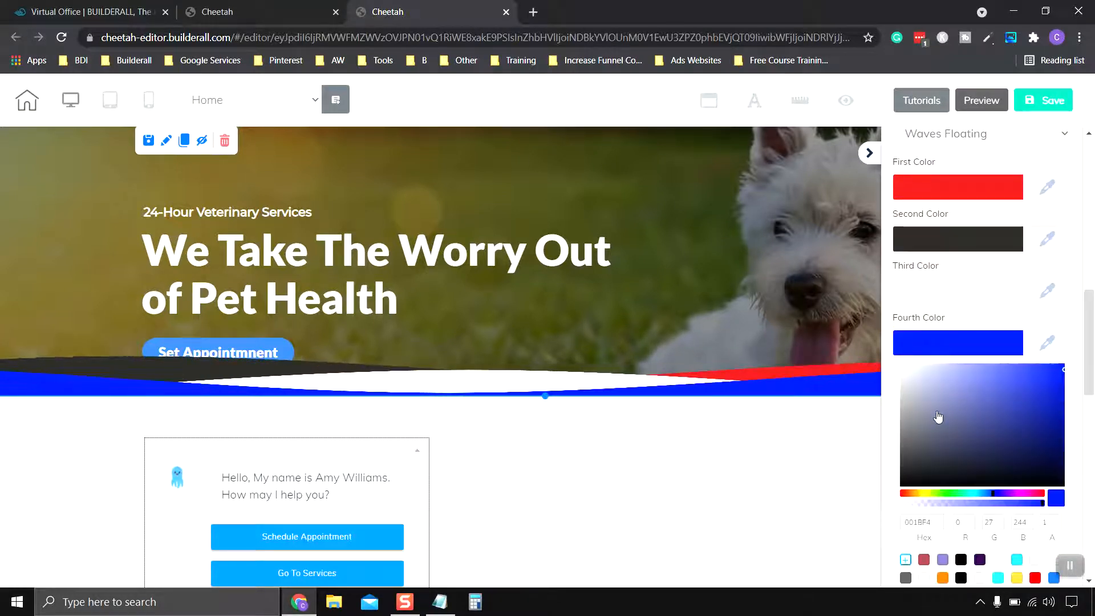
pyautogui.click(916, 370)
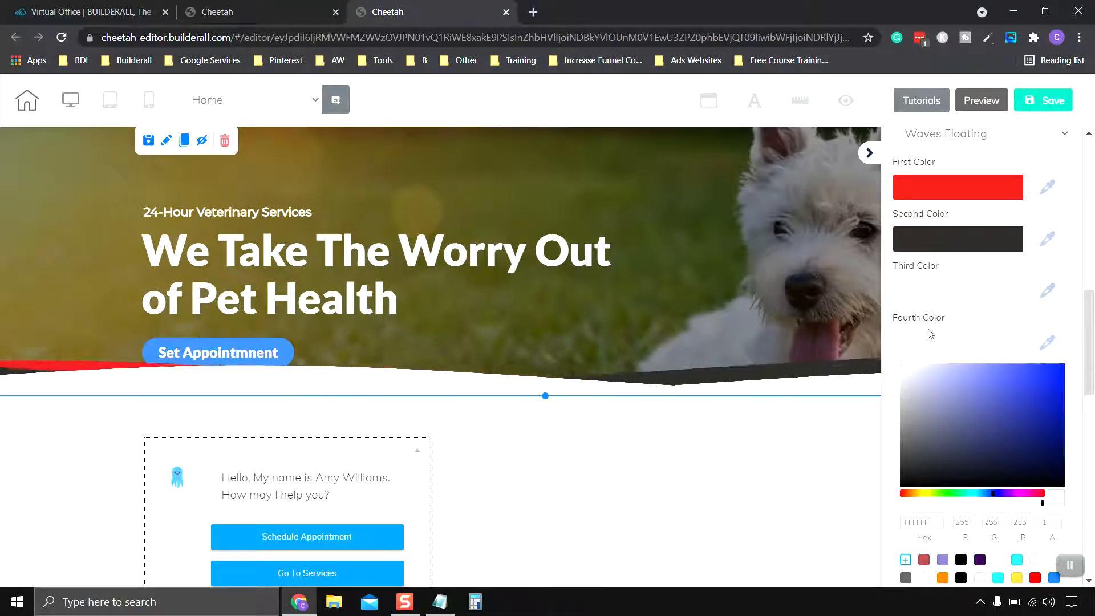
pyautogui.click(936, 348)
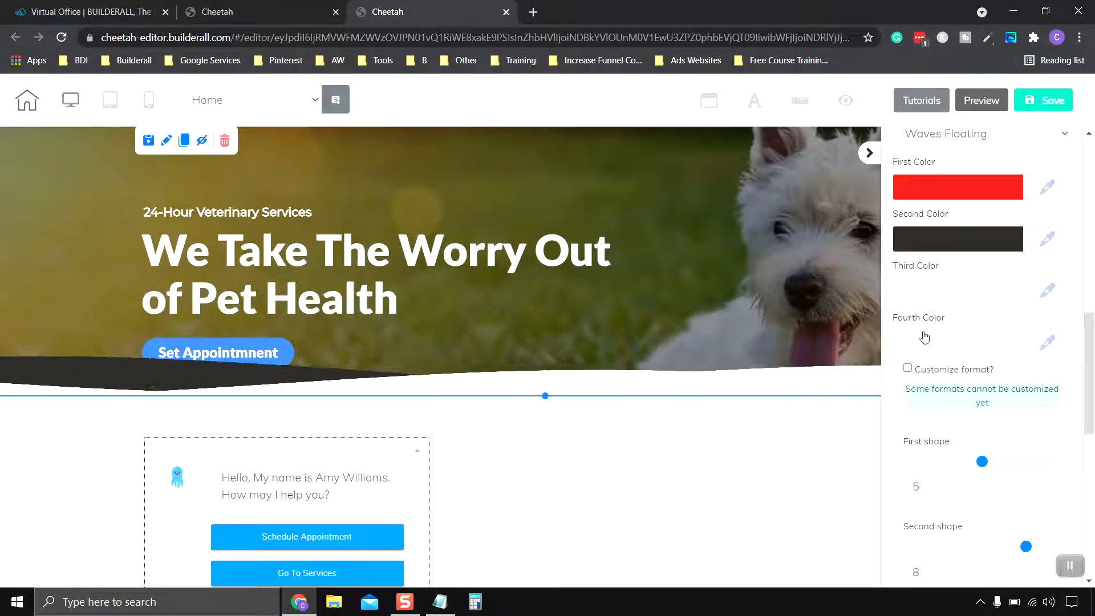
# Step: Reduce the opacity of the divider's second color to 0.48
pyautogui.scroll(1, 924, 340)
pyautogui.click(947, 320)
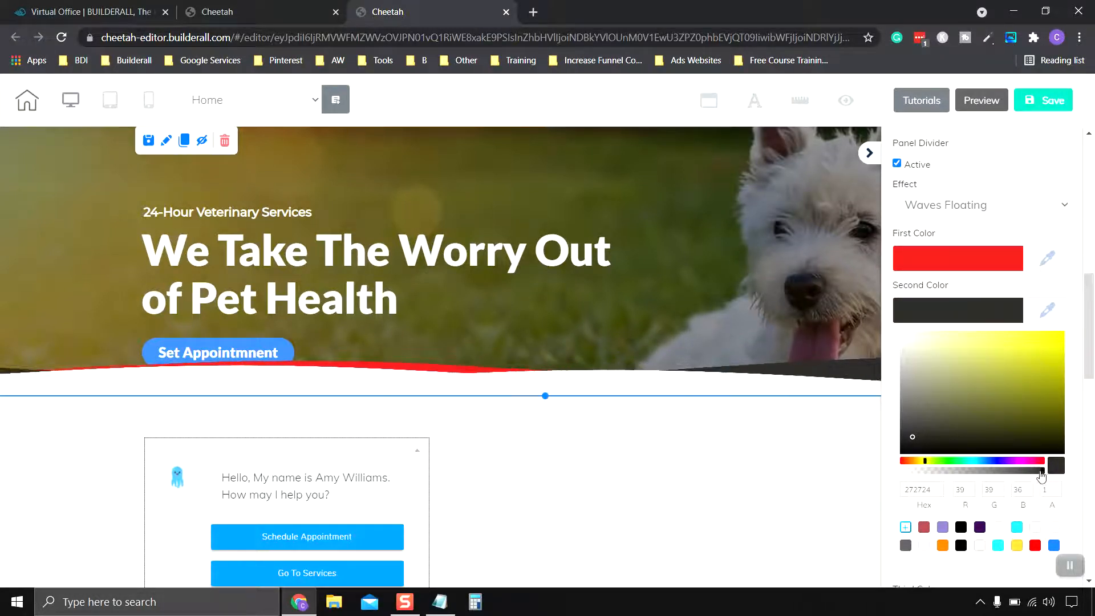
pyautogui.moveTo(1044, 471); pyautogui.dragTo(970, 477)
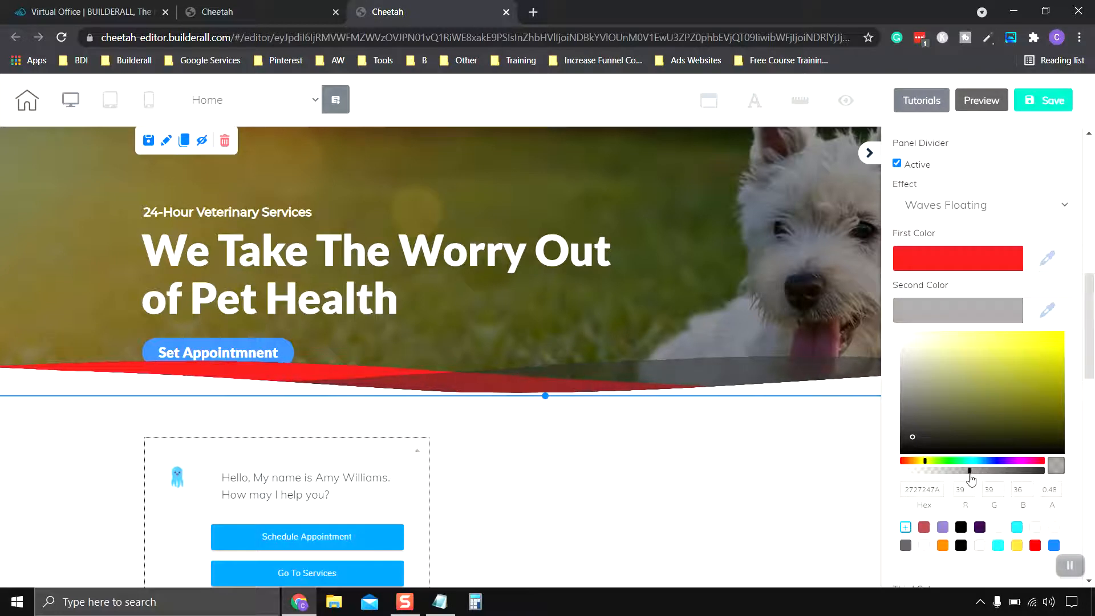
pyautogui.click(941, 314)
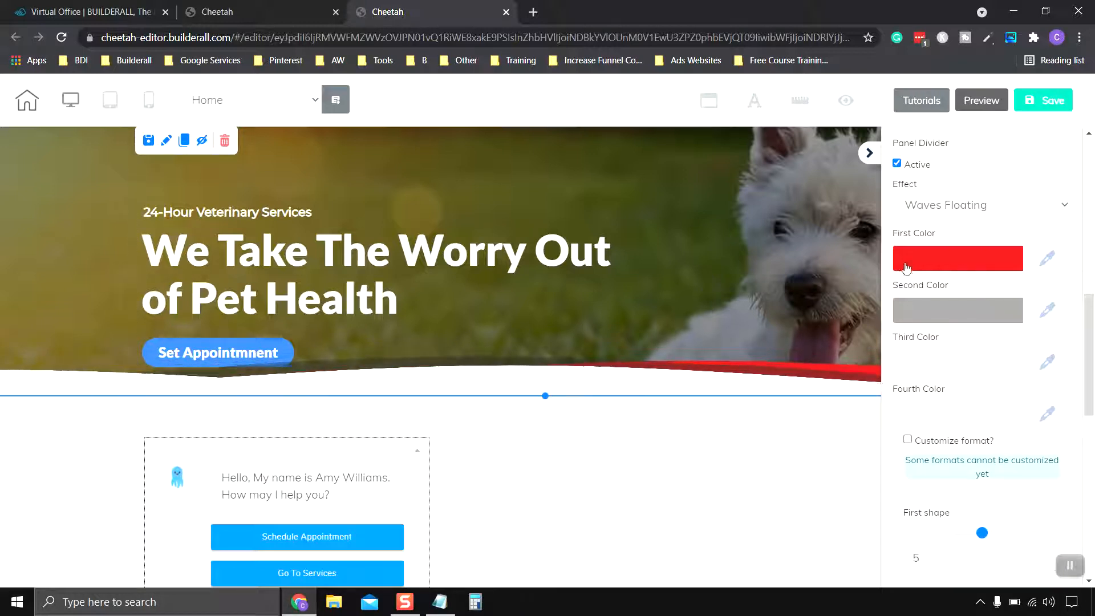
# Step: Change the divider effect to Big Arrow and make the hero panel taller by extending its lower edge
pyautogui.click(995, 205)
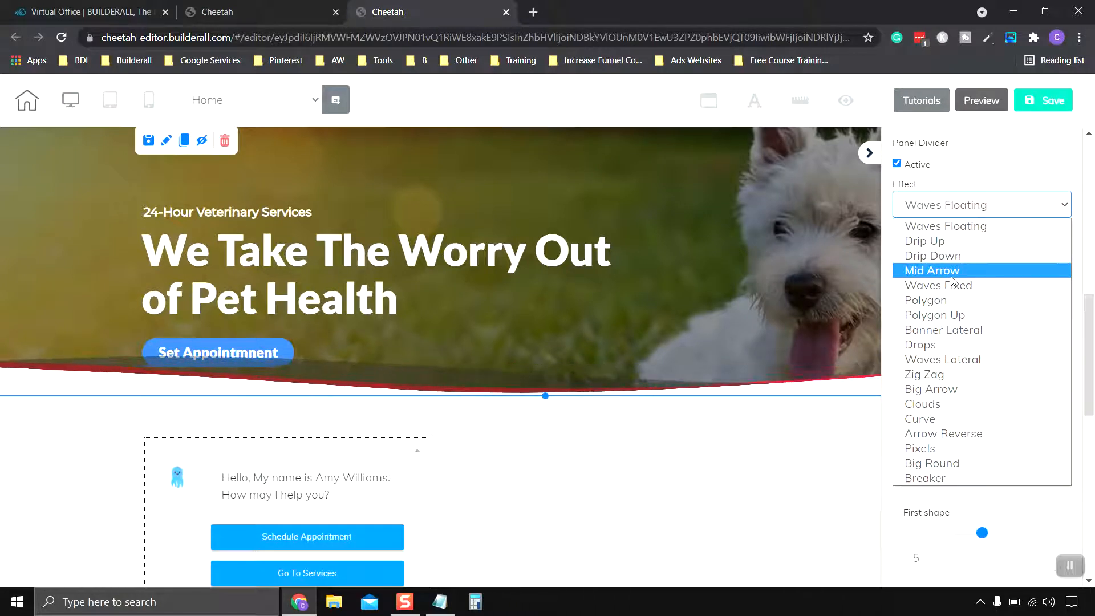
pyautogui.click(942, 388)
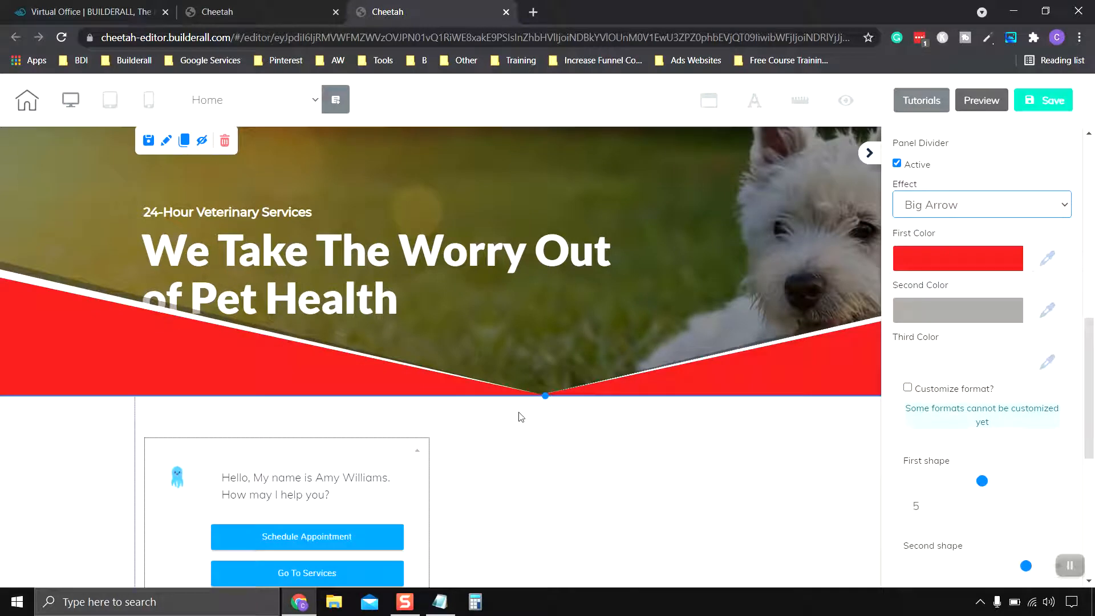
pyautogui.moveTo(545, 395); pyautogui.dragTo(534, 472)
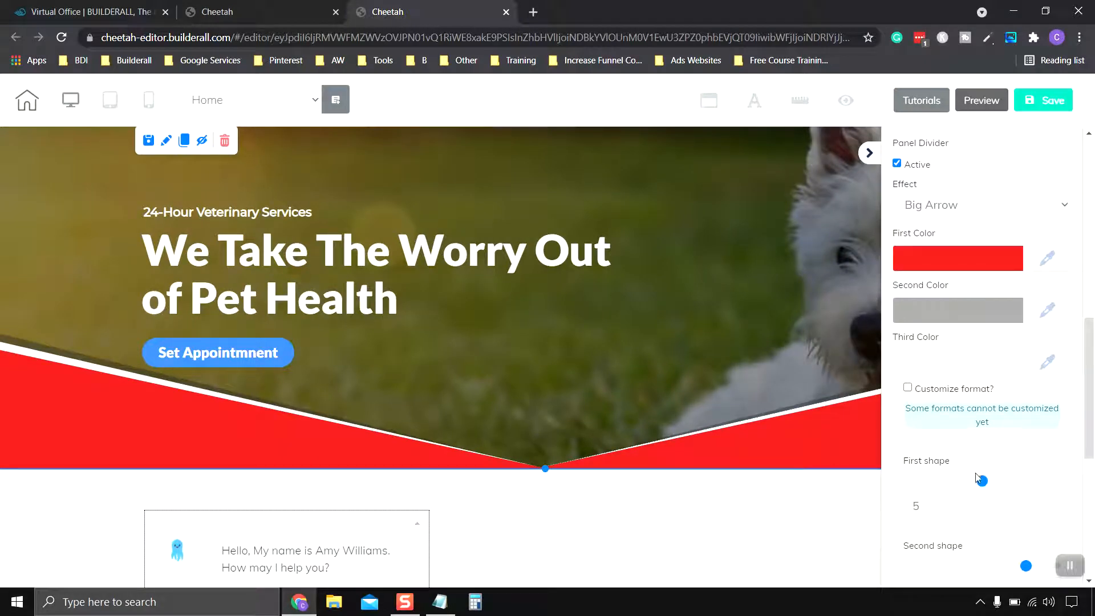
# Step: Enable format customization for the Big Arrow divider, setting the first shape to 7 and the second shape to 9
pyautogui.moveTo(980, 486)
pyautogui.mouseDown()
pyautogui.moveTo(958, 486)
pyautogui.moveTo(980, 486)
pyautogui.mouseUp()
pyautogui.click(907, 388)
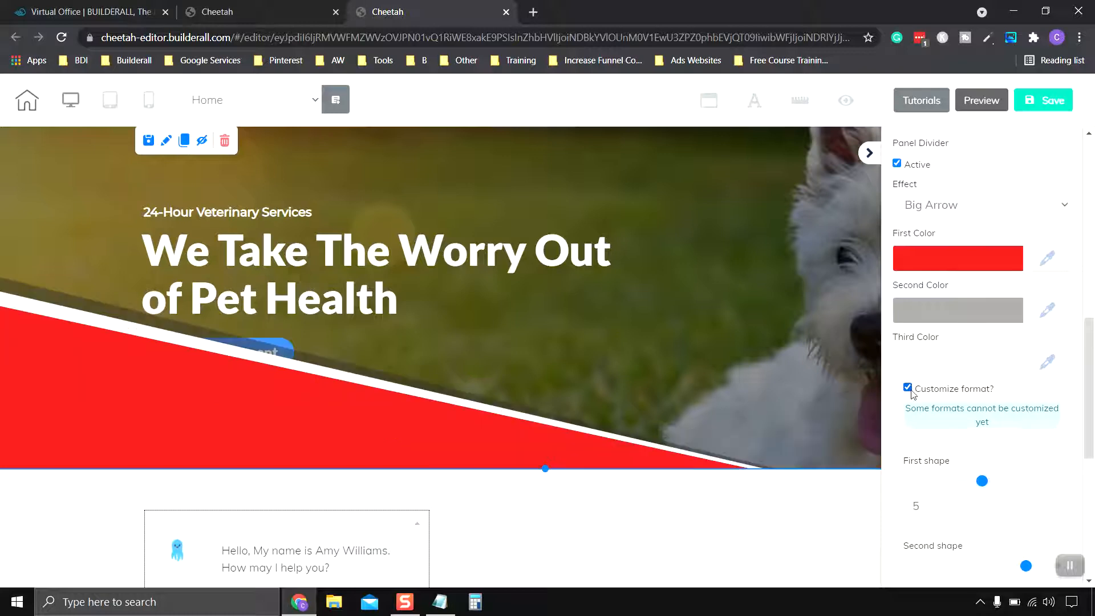
pyautogui.moveTo(986, 489); pyautogui.dragTo(1009, 486)
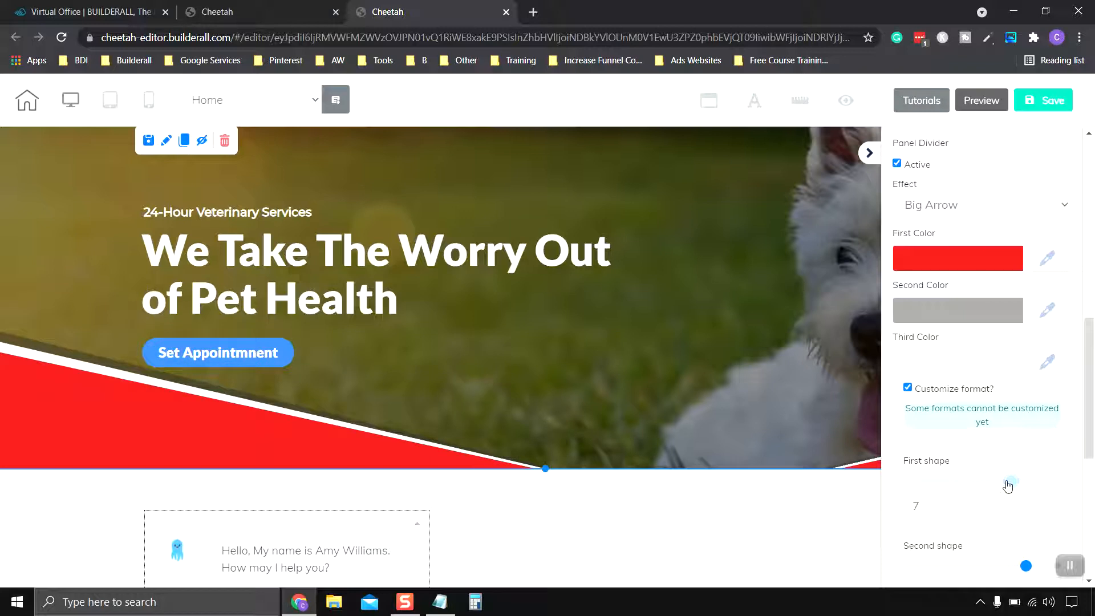
pyautogui.scroll(-4, 1004, 482)
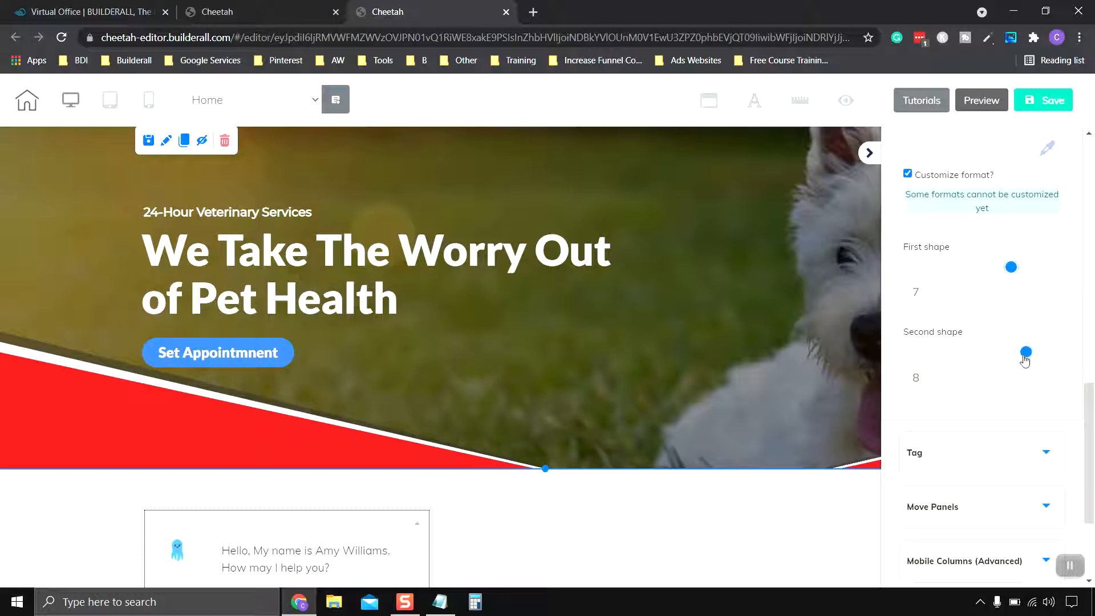
pyautogui.moveTo(1025, 358)
pyautogui.mouseDown()
pyautogui.moveTo(1010, 357)
pyautogui.moveTo(1064, 358)
pyautogui.moveTo(1038, 357)
pyautogui.mouseUp()
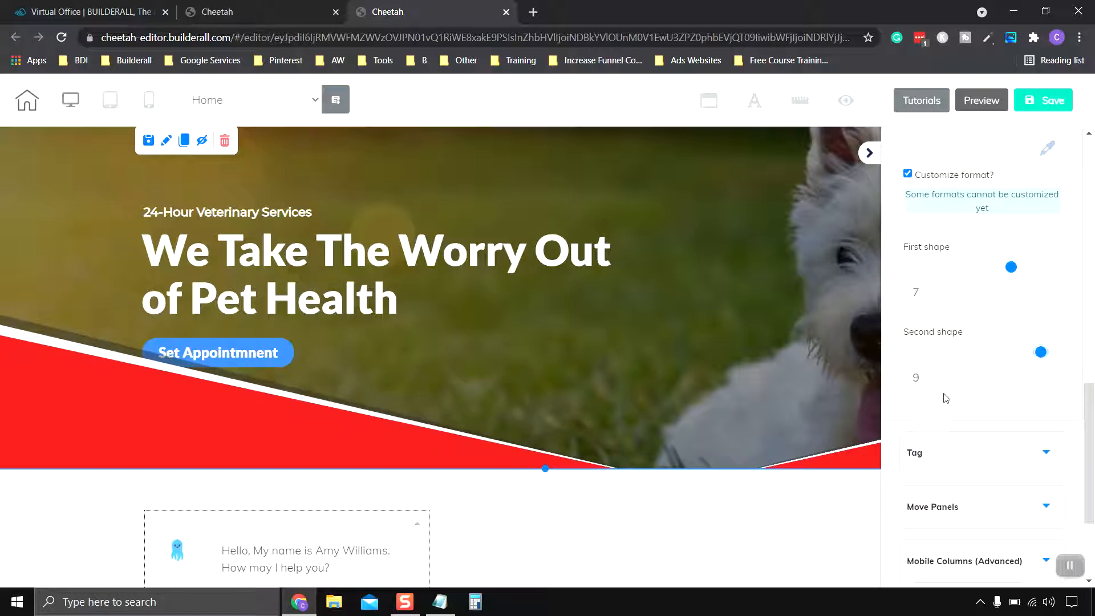
# Step: Extend the lower edge of the hero panel slightly further down and keep the panel selected
pyautogui.scroll(1, 946, 398)
pyautogui.moveTo(542, 469); pyautogui.dragTo(545, 494)
pyautogui.click(341, 410)
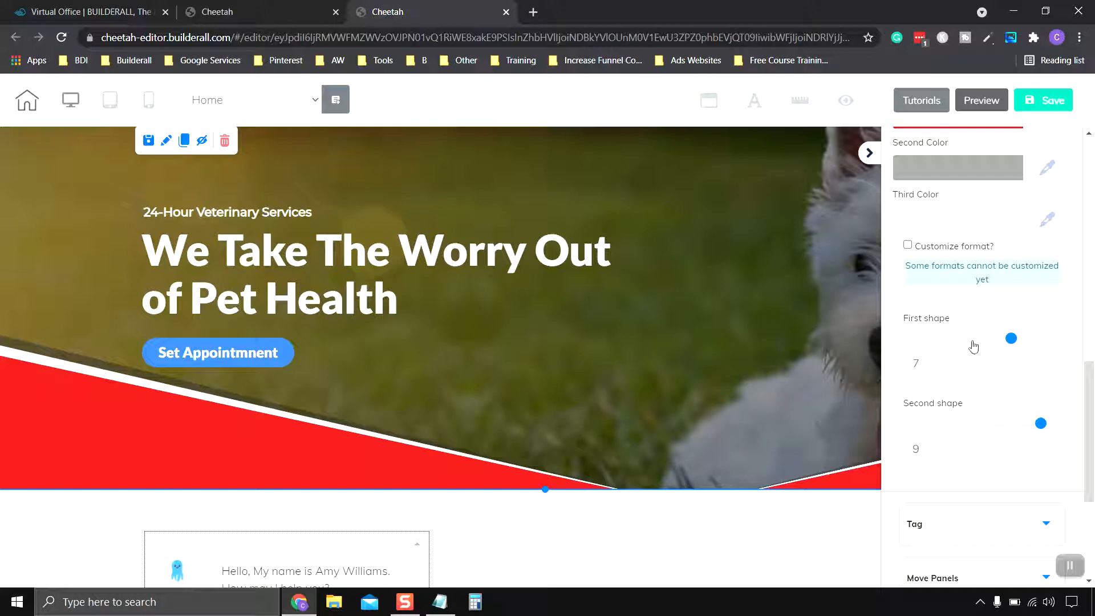
pyautogui.scroll(3, 974, 346)
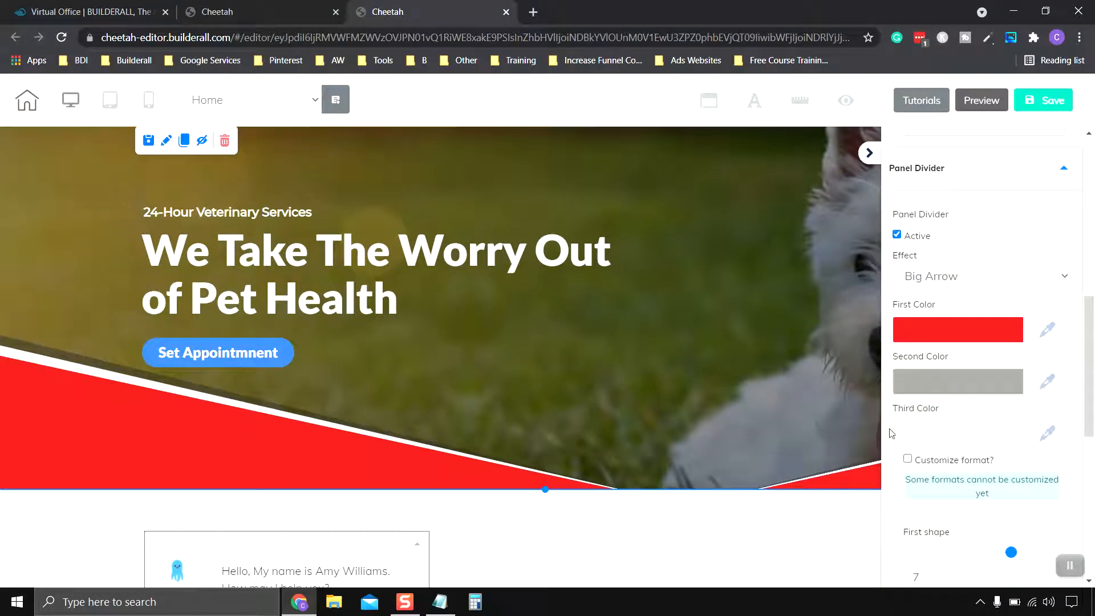
# Step: Set the first color of the hero panel's divider to white (FFFFFF)
pyautogui.scroll(-1, 892, 433)
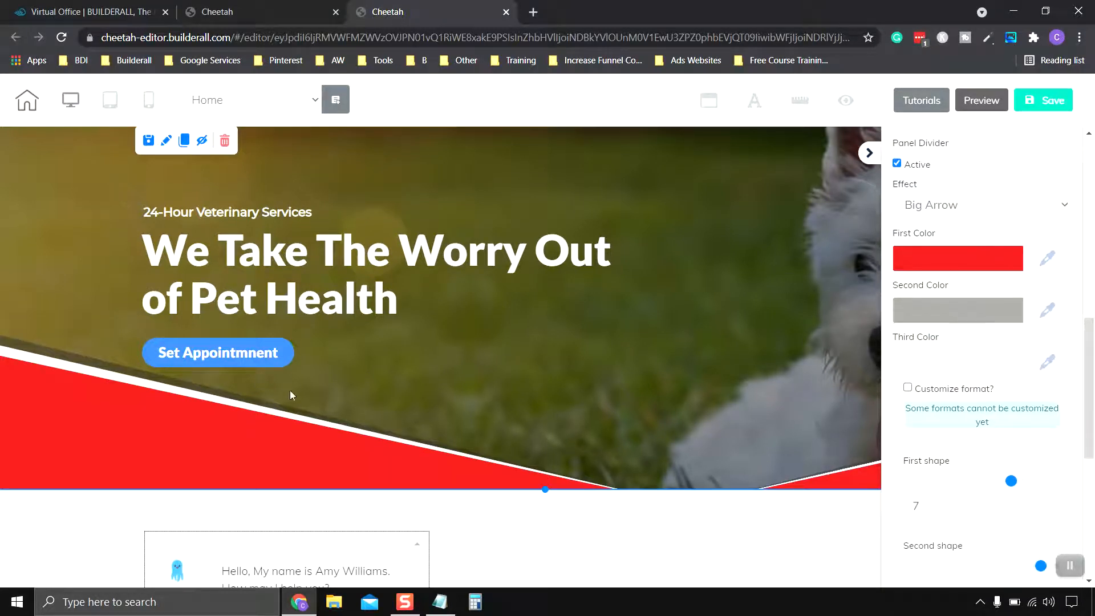
pyautogui.click(957, 261)
pyautogui.moveTo(940, 340); pyautogui.dragTo(900, 282)
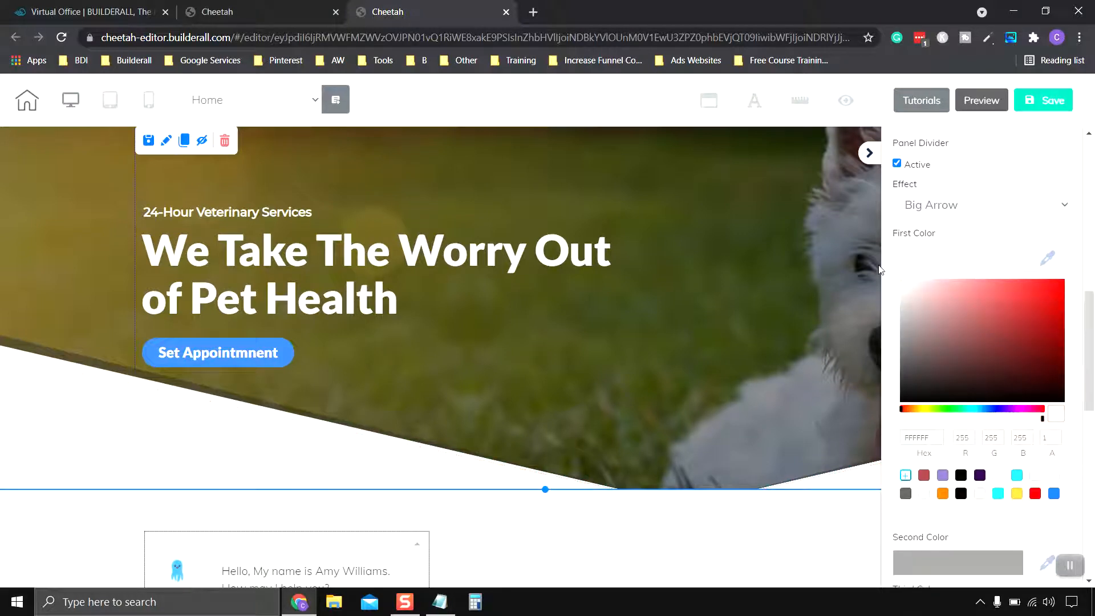
pyautogui.click(972, 267)
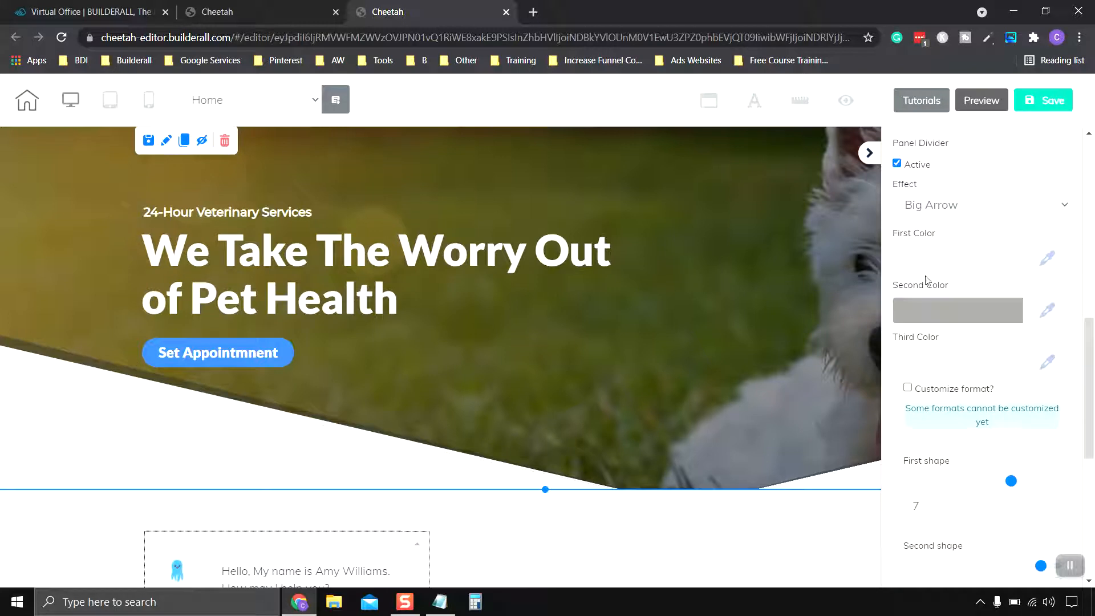
# Step: Set the divider's second color to light blue 22ACFF at full opacity (1)
pyautogui.click(955, 316)
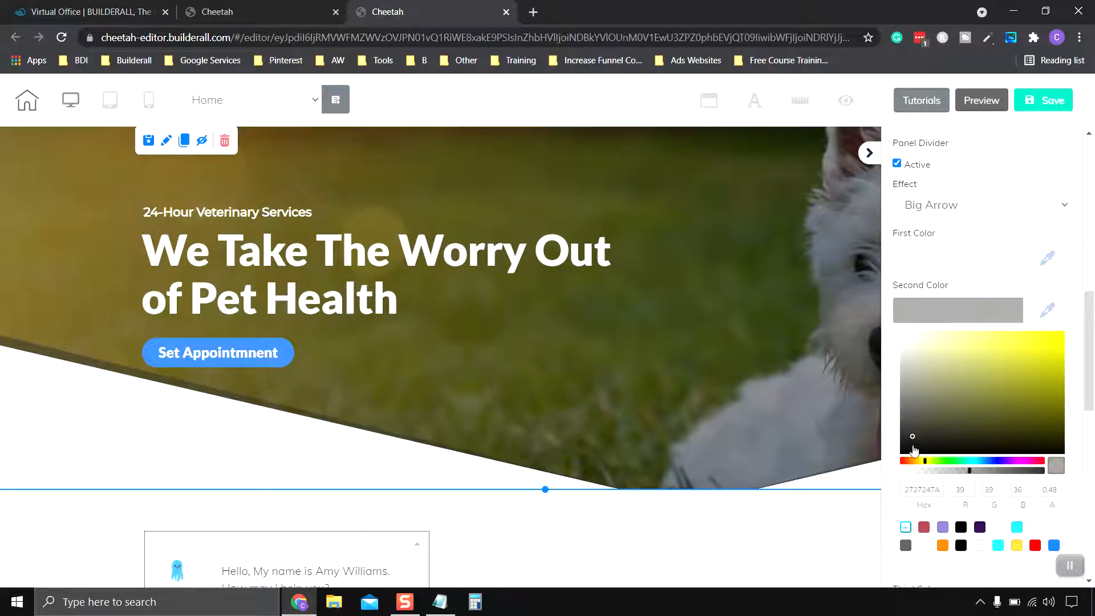
pyautogui.moveTo(970, 461); pyautogui.dragTo(980, 467)
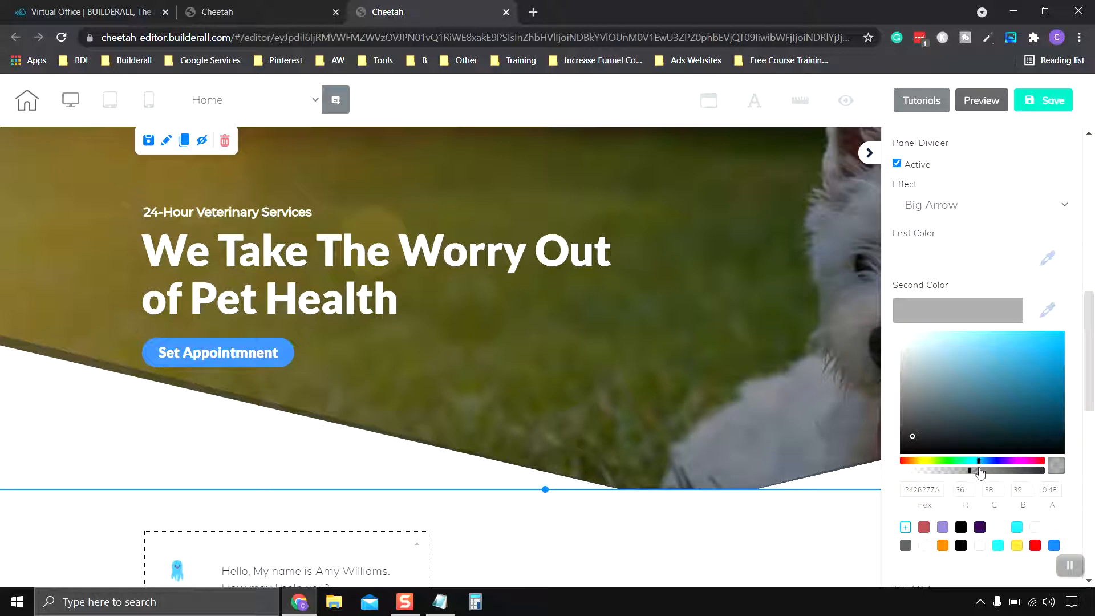
pyautogui.click(982, 461)
pyautogui.moveTo(1046, 370); pyautogui.dragTo(1062, 341)
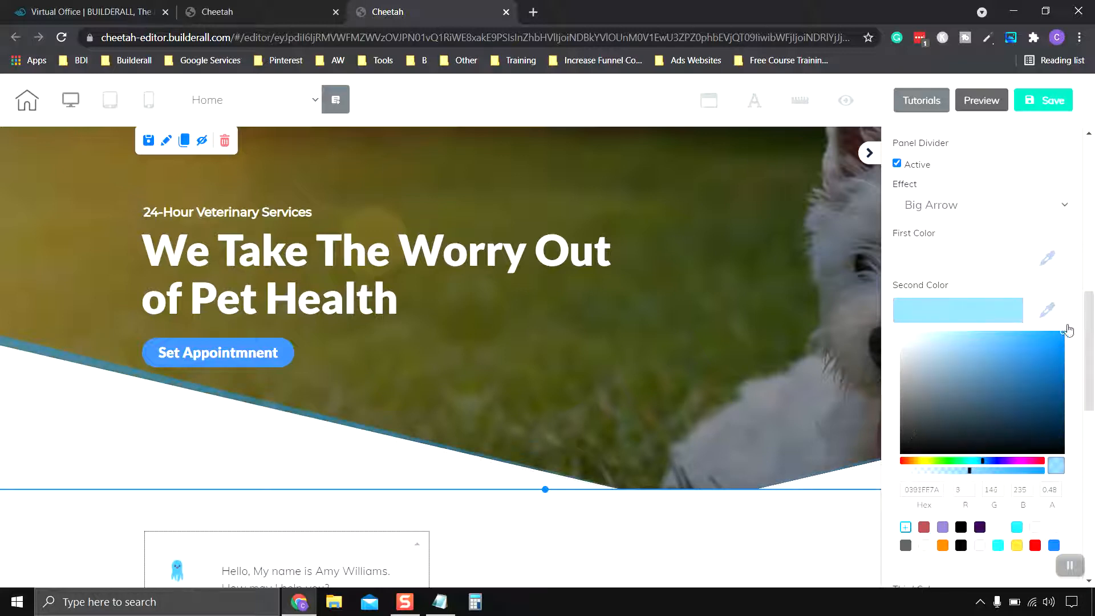
pyautogui.click(1039, 332)
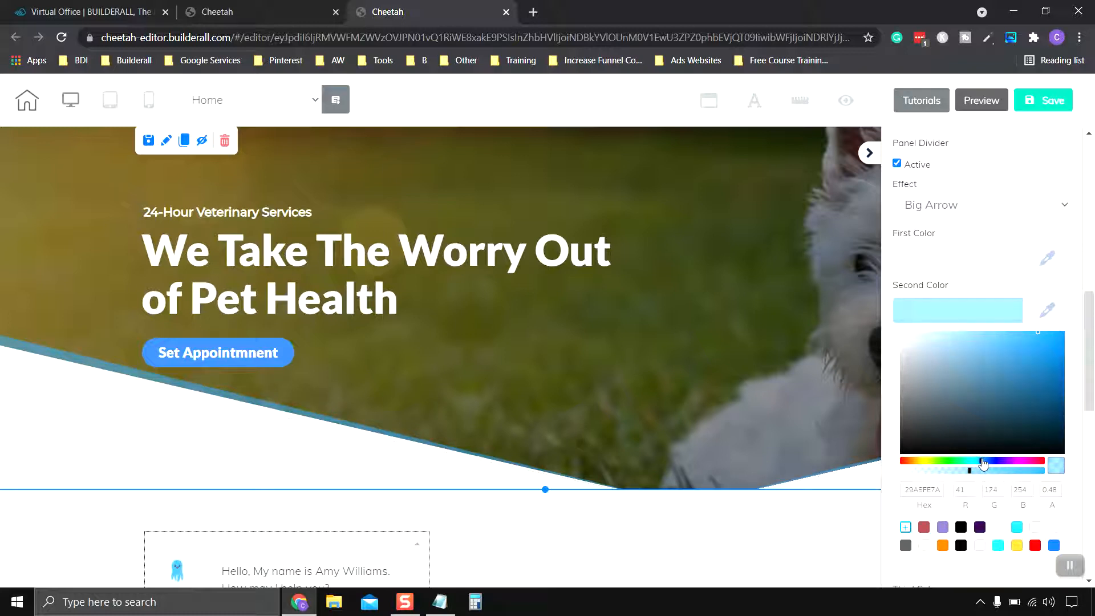
pyautogui.click(1028, 335)
pyautogui.moveTo(1028, 338)
pyautogui.mouseDown()
pyautogui.moveTo(991, 344)
pyautogui.moveTo(1044, 335)
pyautogui.mouseUp()
pyautogui.moveTo(972, 473); pyautogui.dragTo(1051, 470)
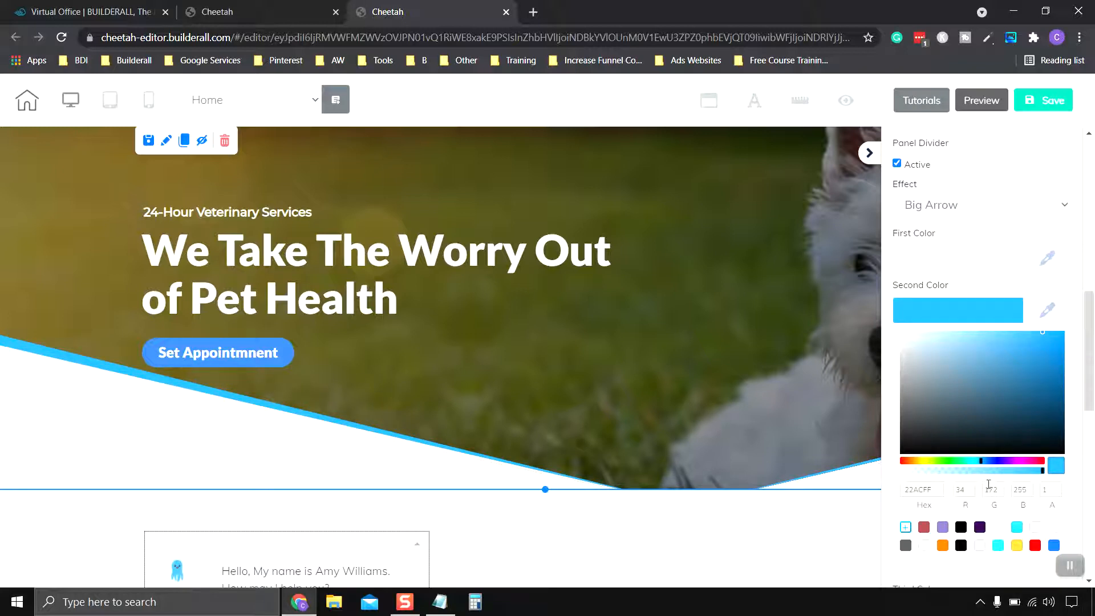
# Step: Try the saved cyan swatch for the divider's second color, then settle on the saved blue 157CFF
pyautogui.click(1018, 528)
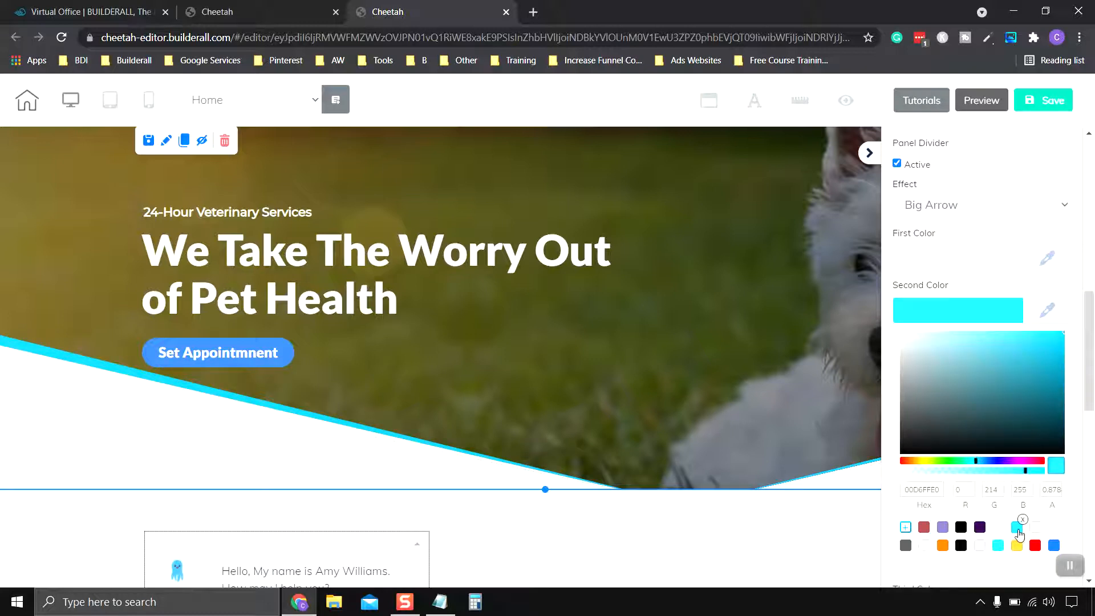
pyautogui.click(1054, 546)
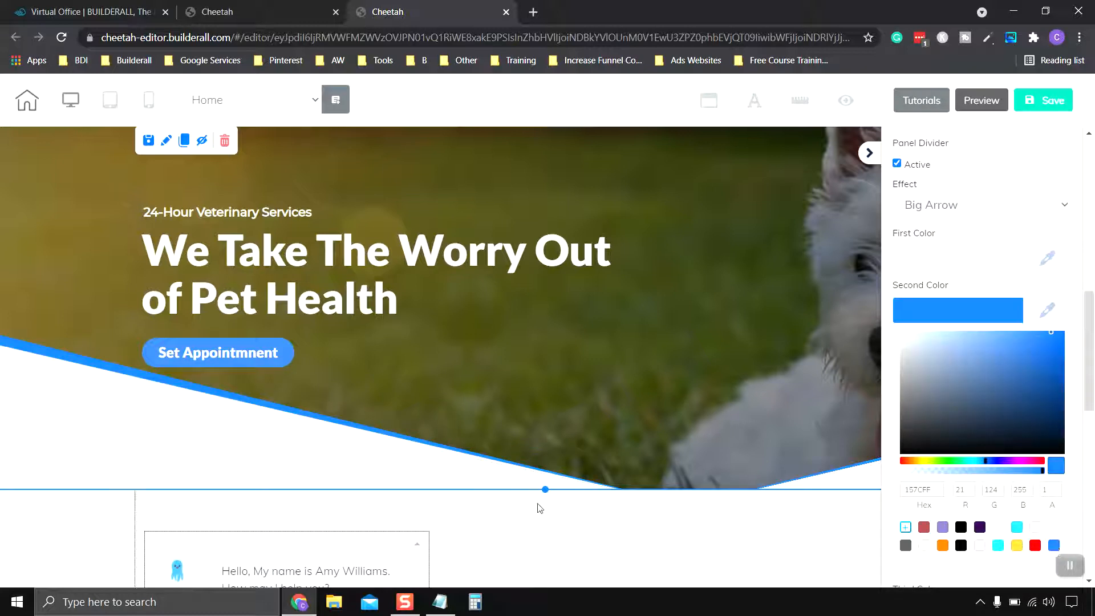
pyautogui.scroll(-2, 536, 507)
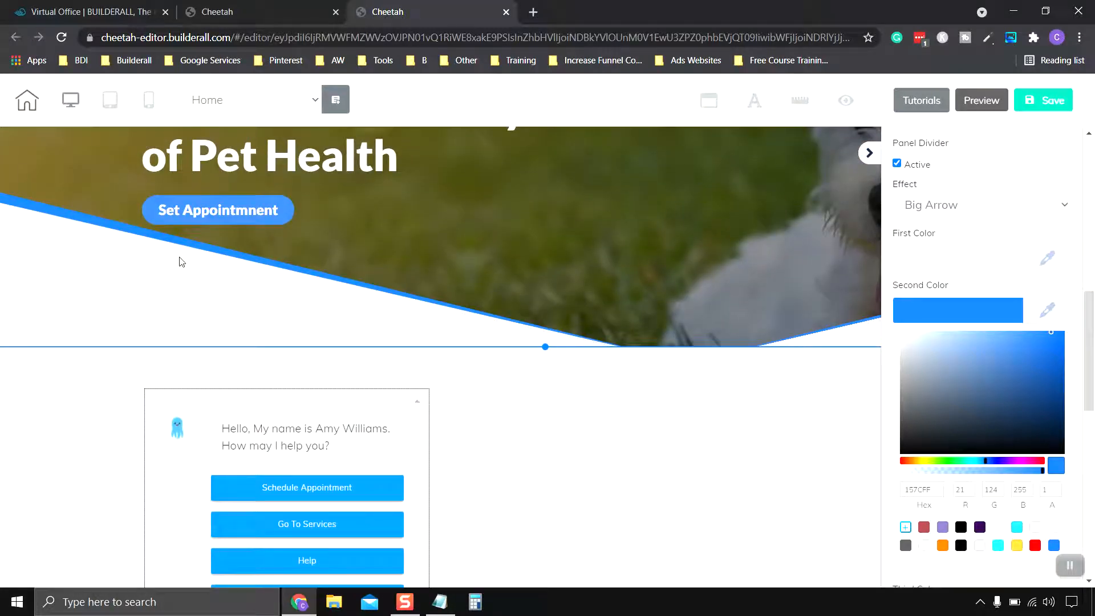
pyautogui.click(920, 317)
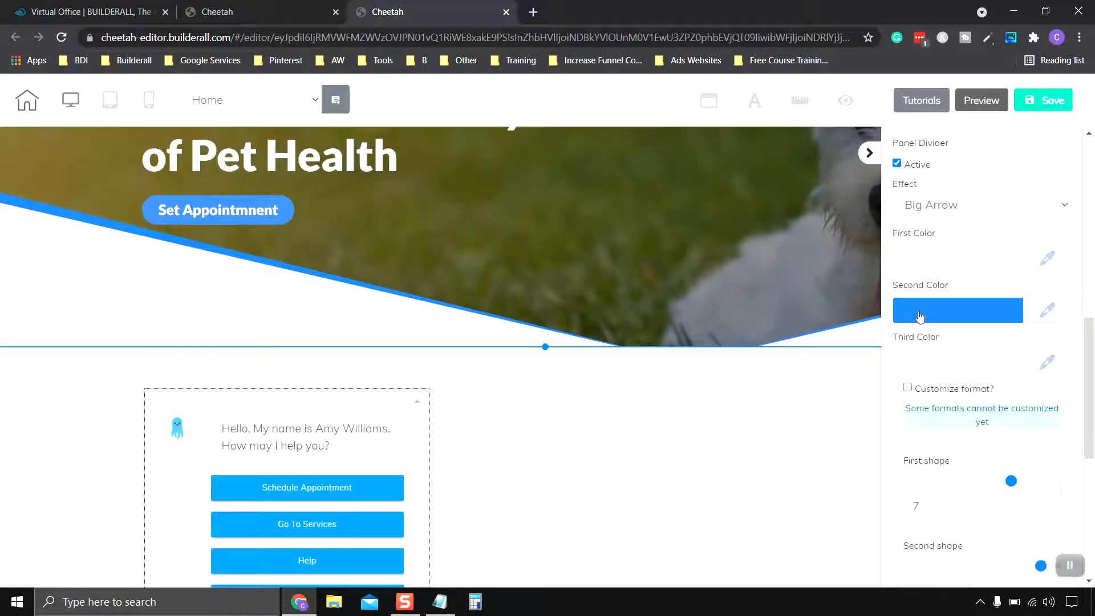
# Step: Check the divider's third color and leave it as it is
pyautogui.click(951, 371)
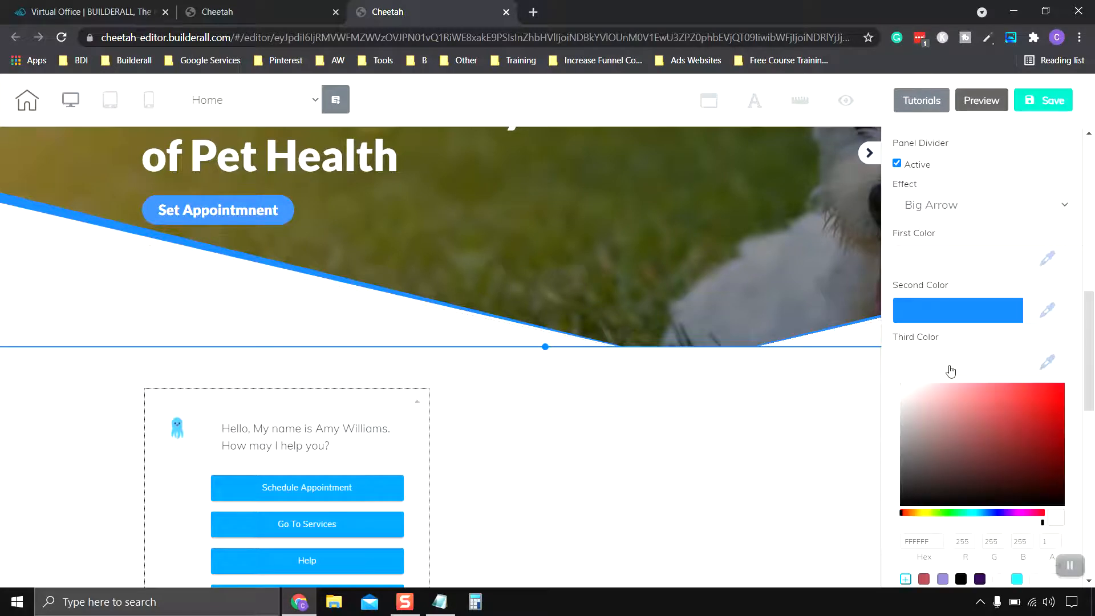
pyautogui.click(951, 370)
pyautogui.click(951, 371)
pyautogui.click(943, 363)
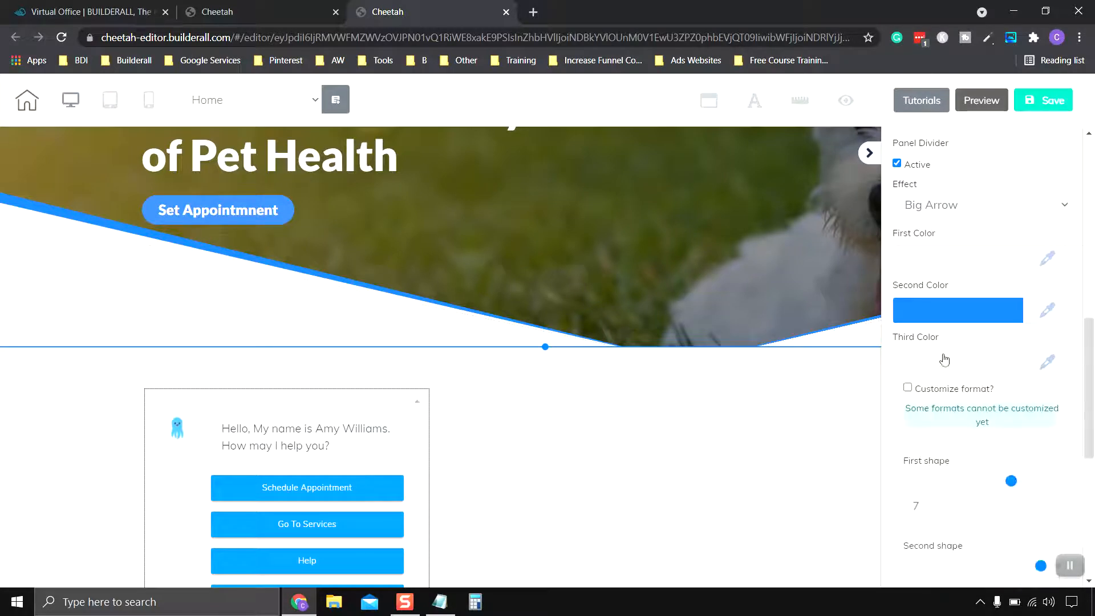
# Step: Check the solid background color of the chatbot panel below the hero in its background settings
pyautogui.click(566, 407)
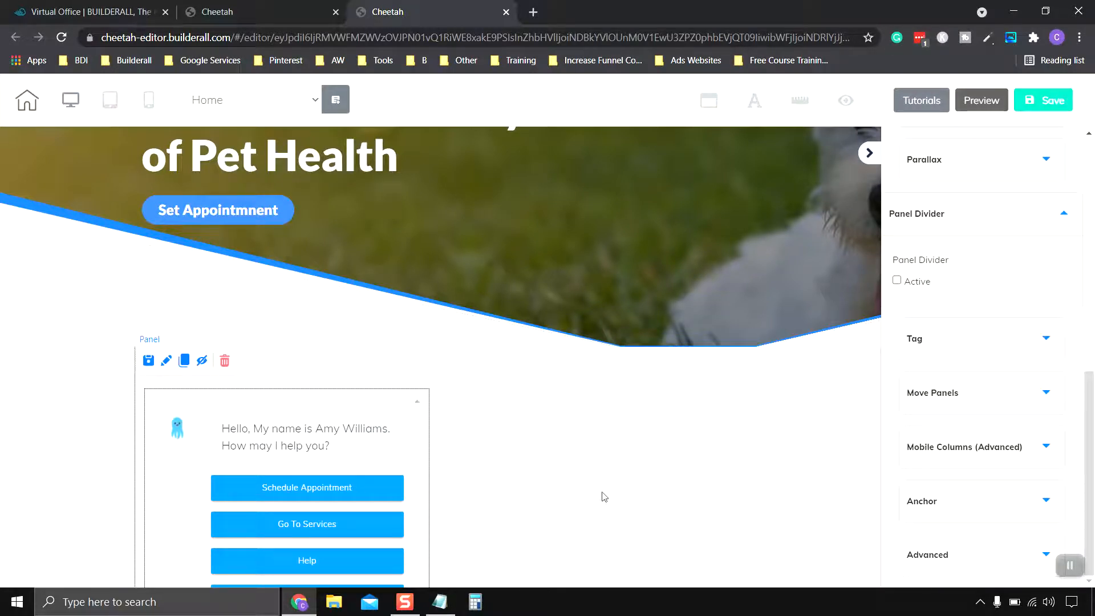
pyautogui.scroll(-3, 604, 499)
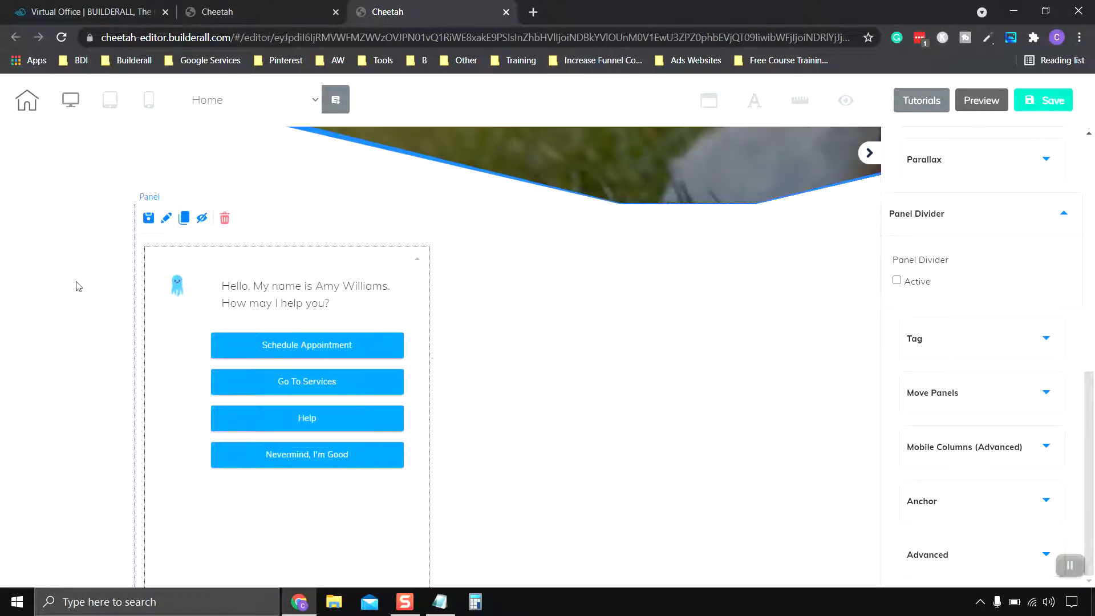
pyautogui.scroll(2, 99, 220)
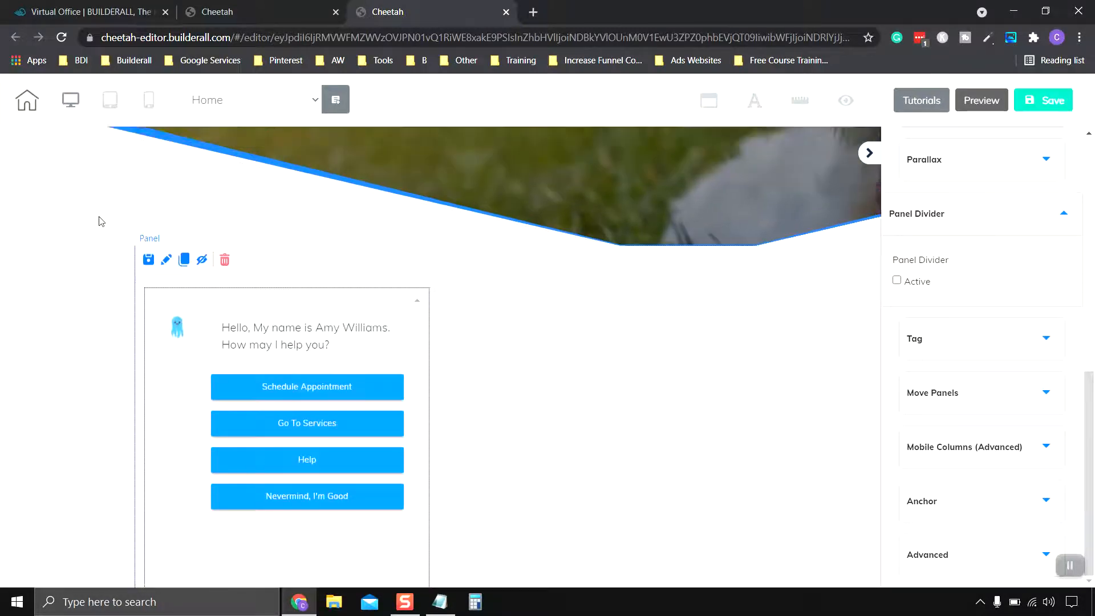
pyautogui.scroll(-1, 95, 338)
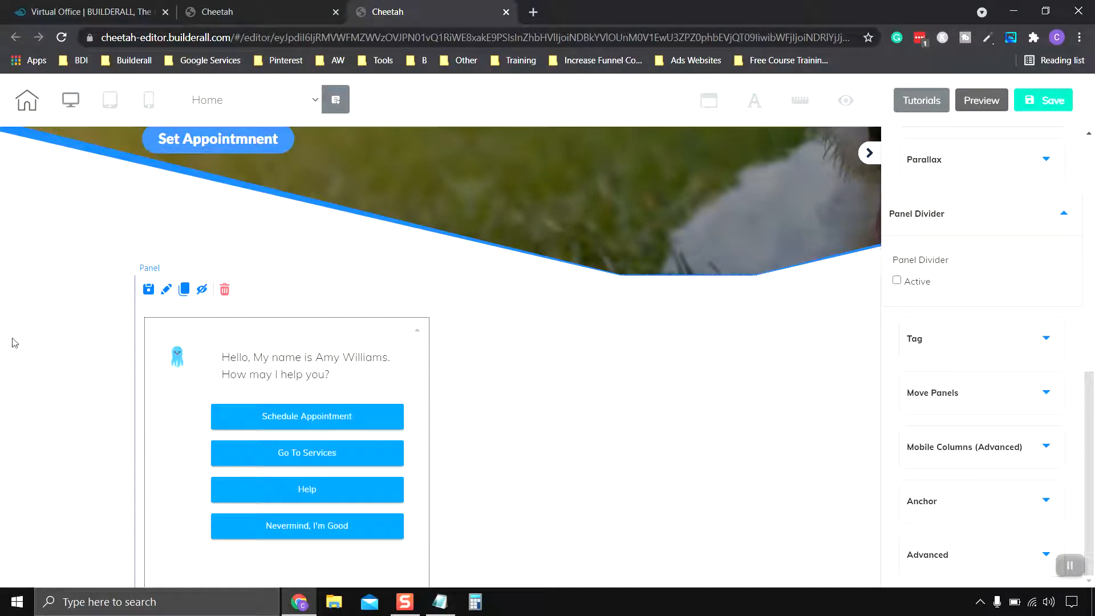
pyautogui.click(167, 291)
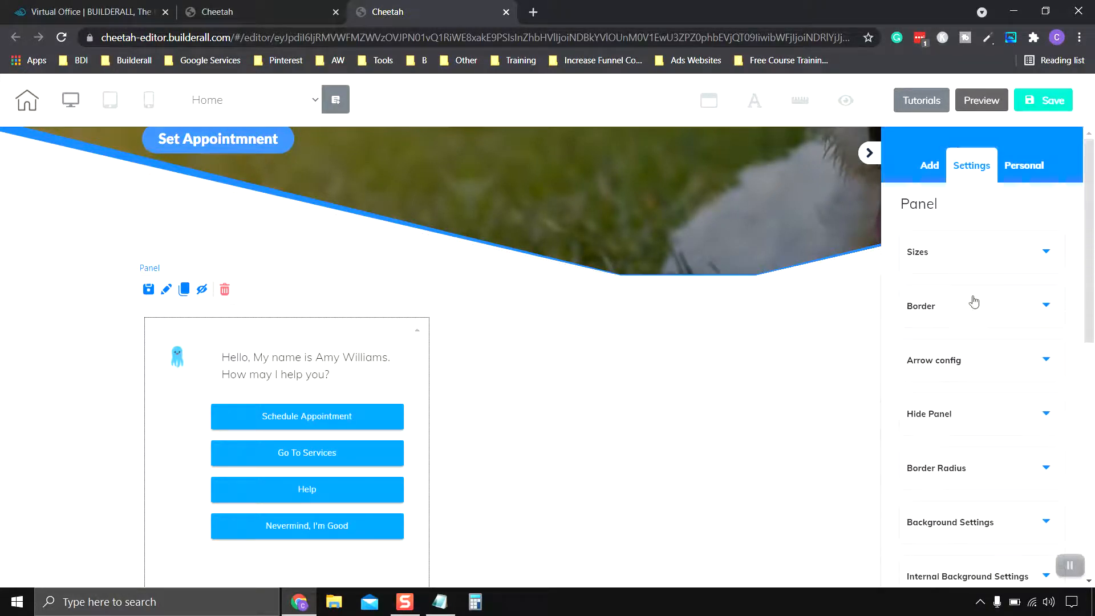
pyautogui.scroll(-3, 965, 365)
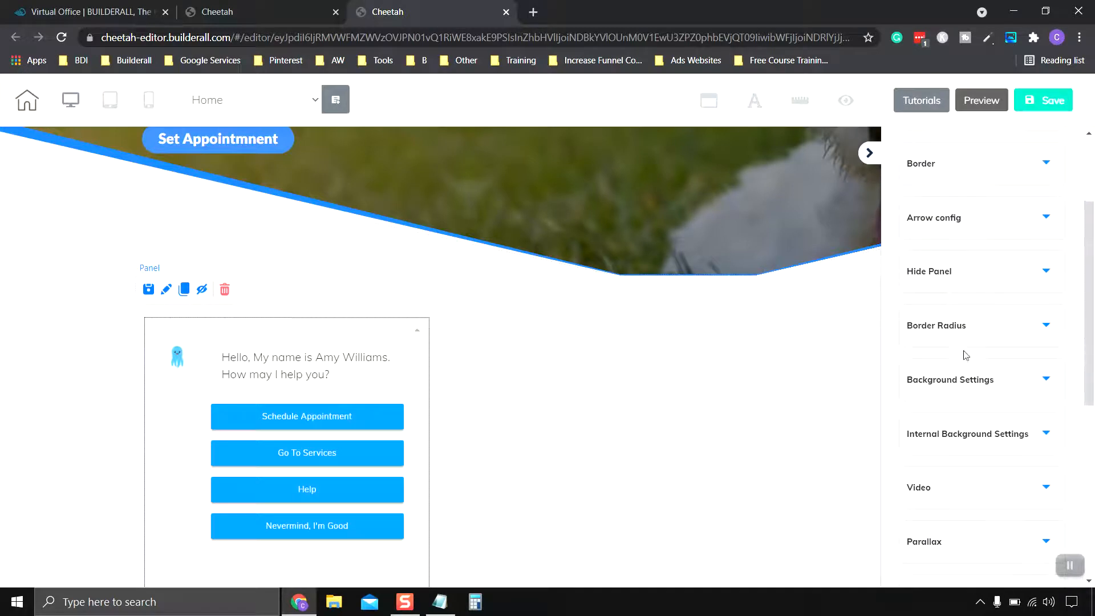
pyautogui.click(916, 320)
pyautogui.scroll(-2, 981, 325)
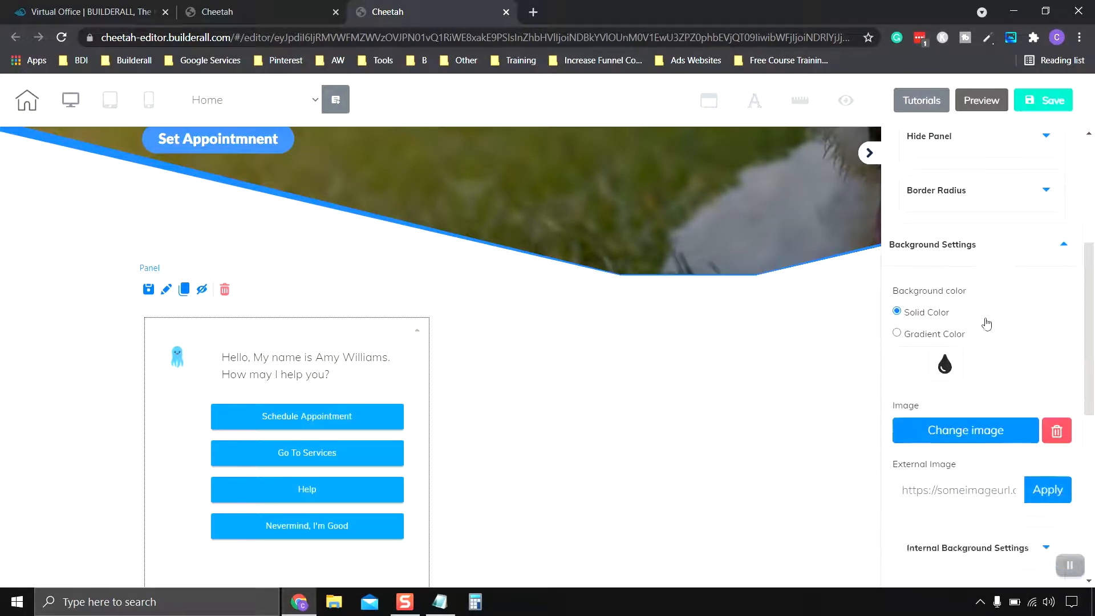
pyautogui.click(912, 294)
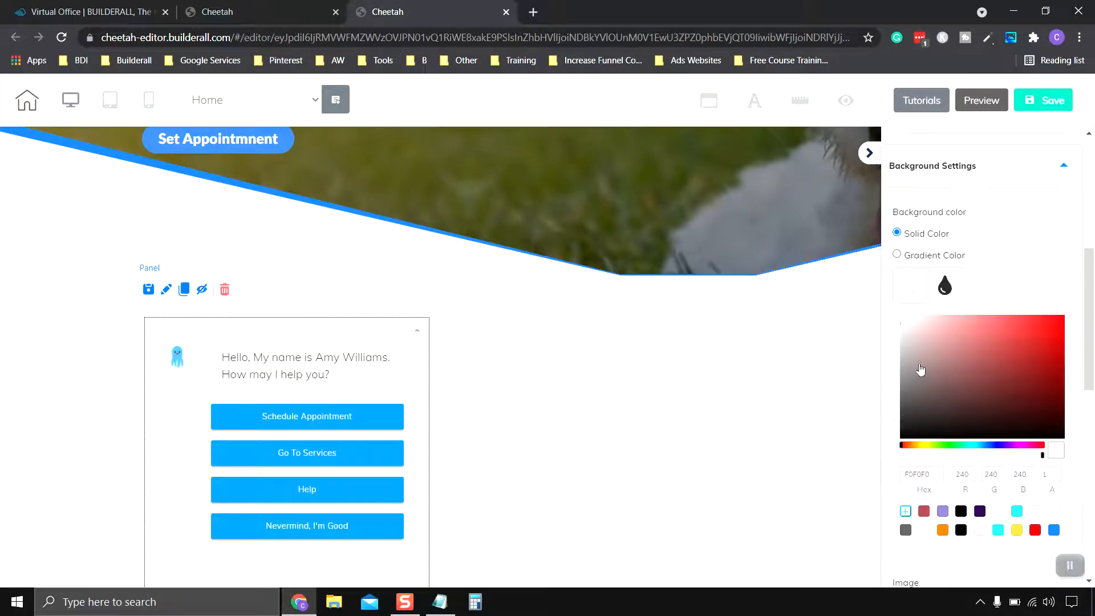
pyautogui.click(909, 283)
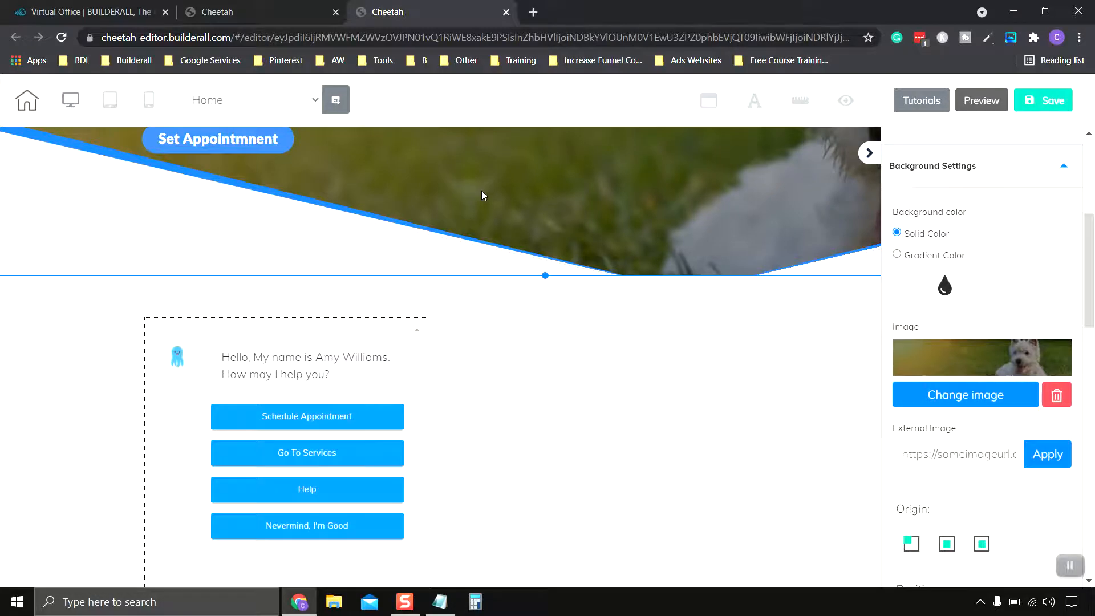
# Step: Examine how the hero panel's divider blends into the chatbot panel below it
pyautogui.scroll(3, 482, 191)
pyautogui.click(509, 287)
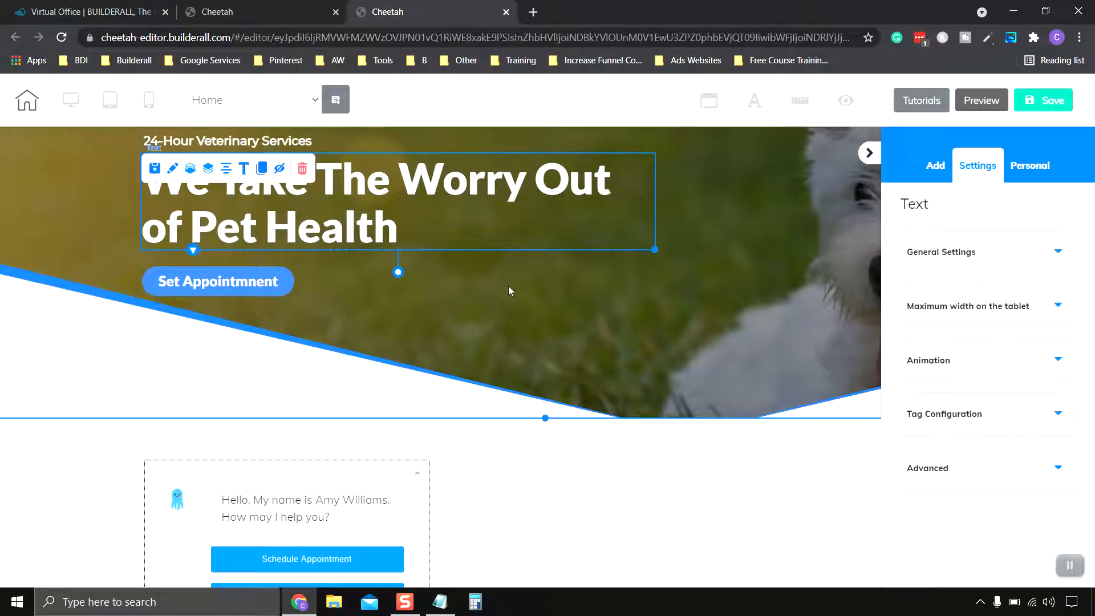
pyautogui.scroll(-7, 667, 457)
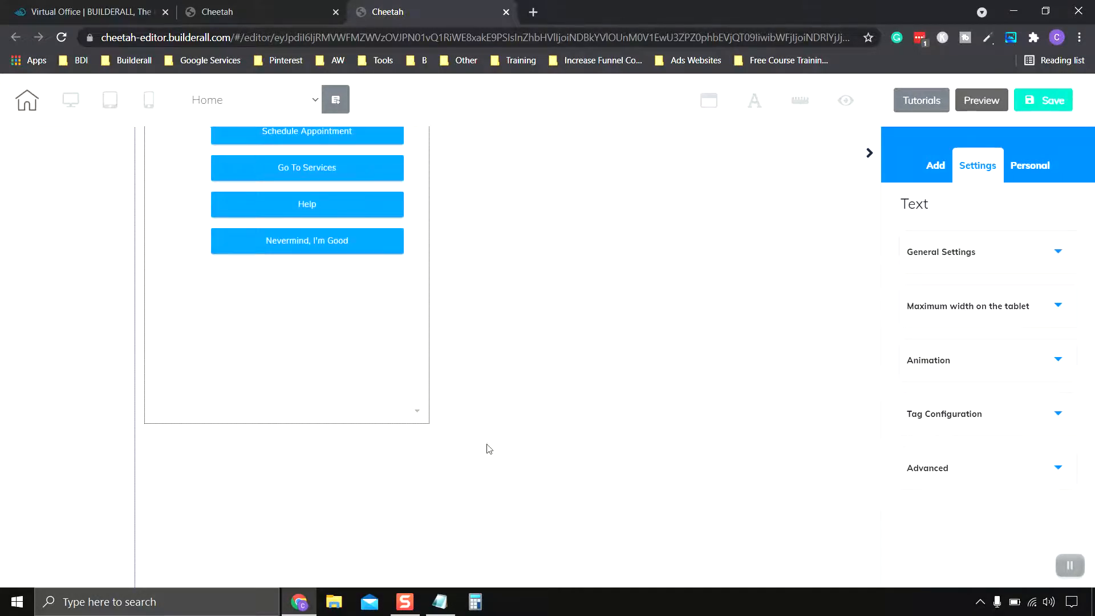
pyautogui.scroll(6, 284, 382)
pyautogui.scroll(-4, 196, 360)
pyautogui.scroll(5, 88, 316)
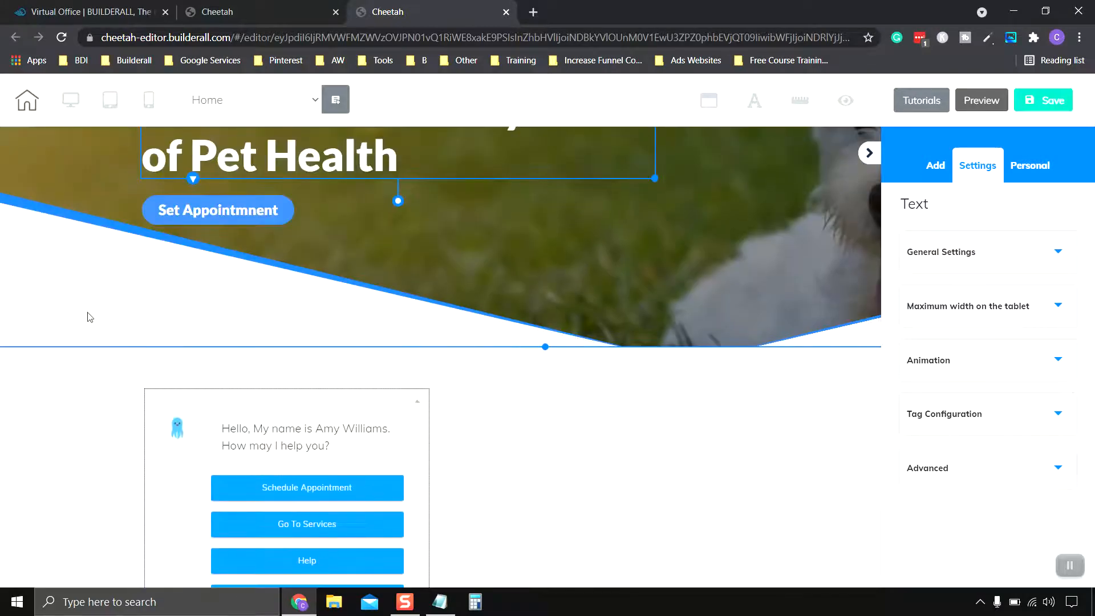
pyautogui.scroll(-3, 88, 312)
pyautogui.scroll(3, 143, 330)
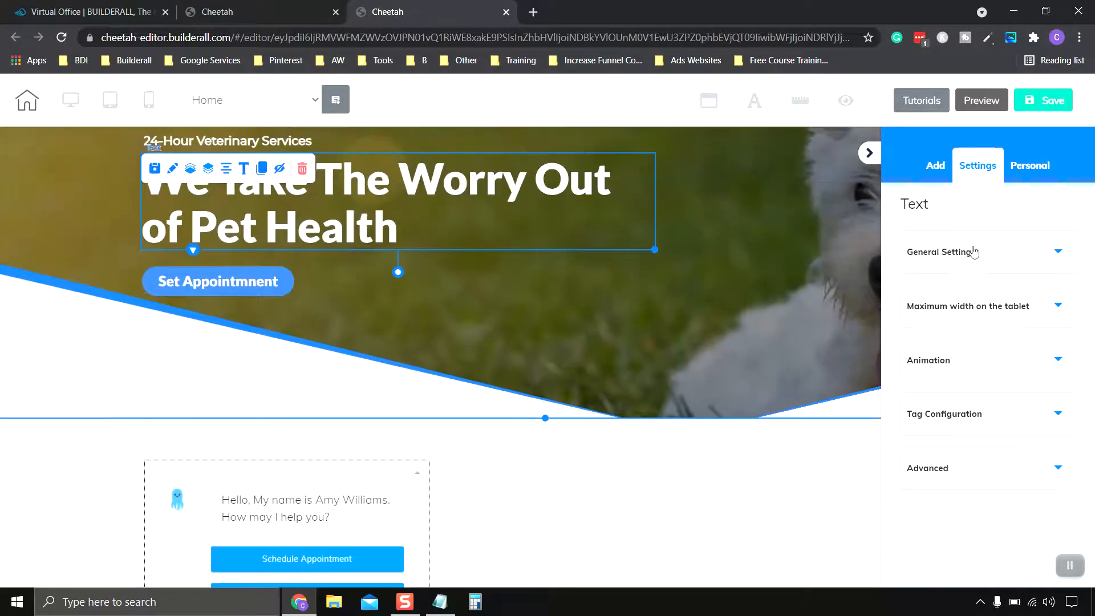
# Step: Preview the home page, review the Big Arrow divider between the two panels, and return to the editor
pyautogui.click(981, 100)
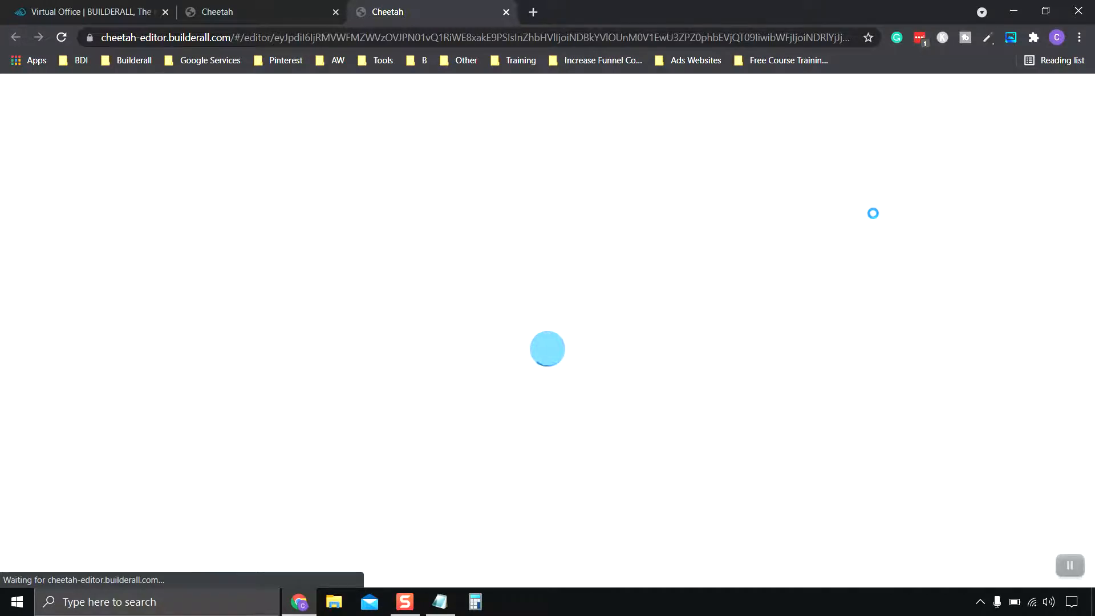
pyautogui.scroll(-1, 795, 310)
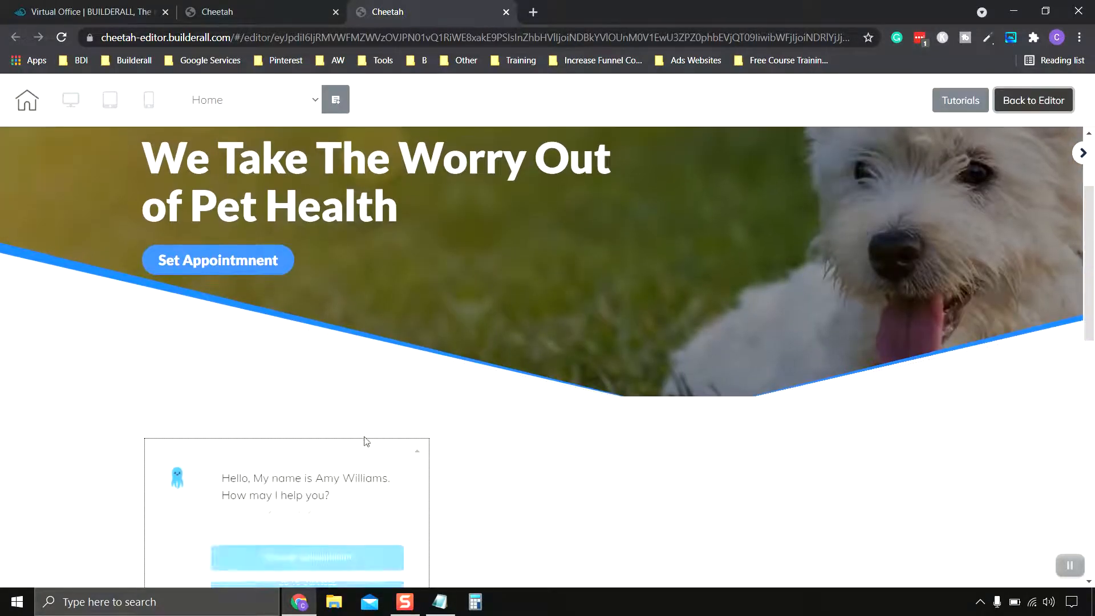
pyautogui.scroll(-2, 682, 345)
pyautogui.scroll(3, 240, 244)
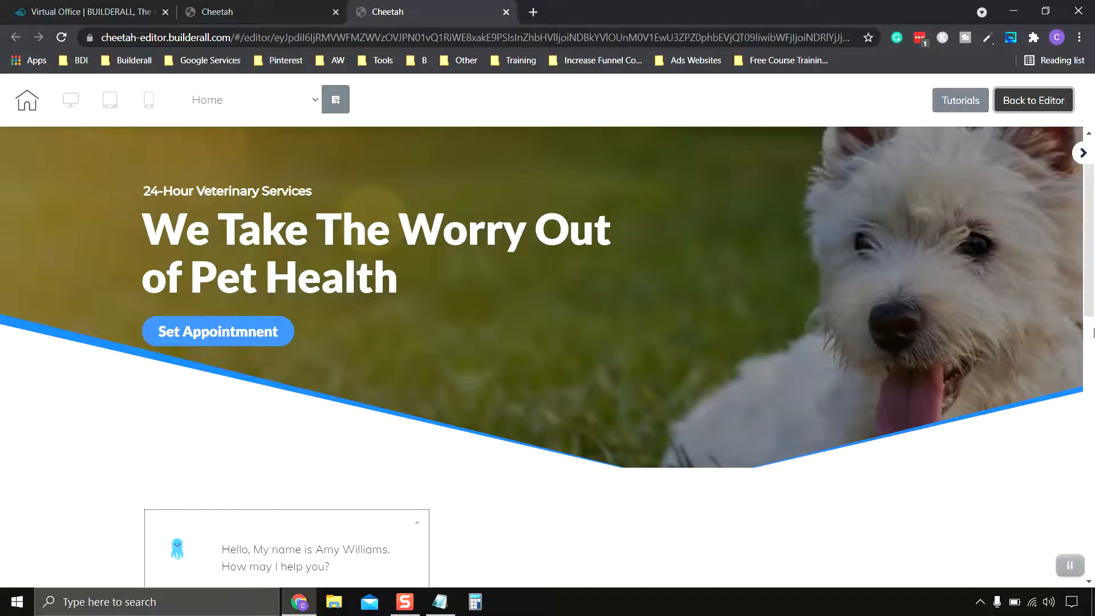
pyautogui.scroll(-5, 612, 424)
pyautogui.scroll(5, 612, 422)
pyautogui.click(1021, 101)
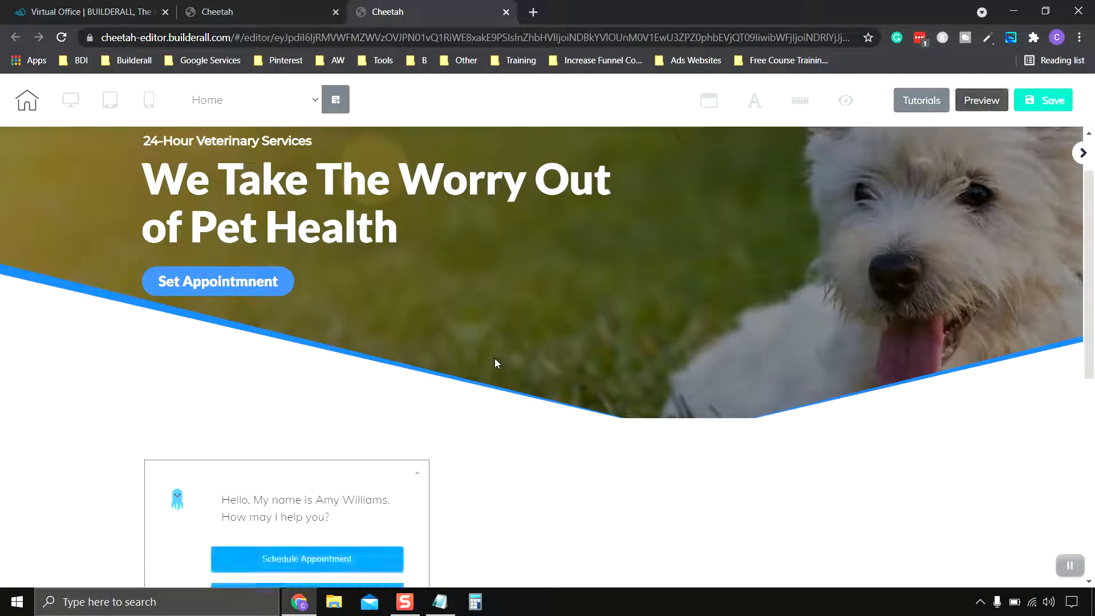
# Step: Try the Curve effect on the hero panel's divider
pyautogui.click(387, 313)
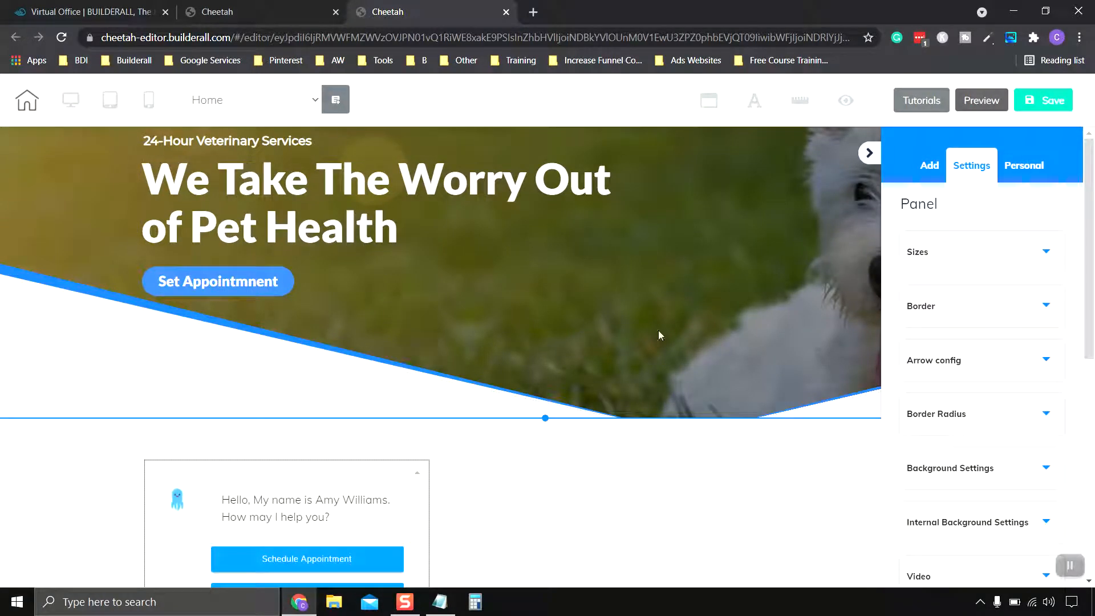
pyautogui.scroll(-6, 959, 356)
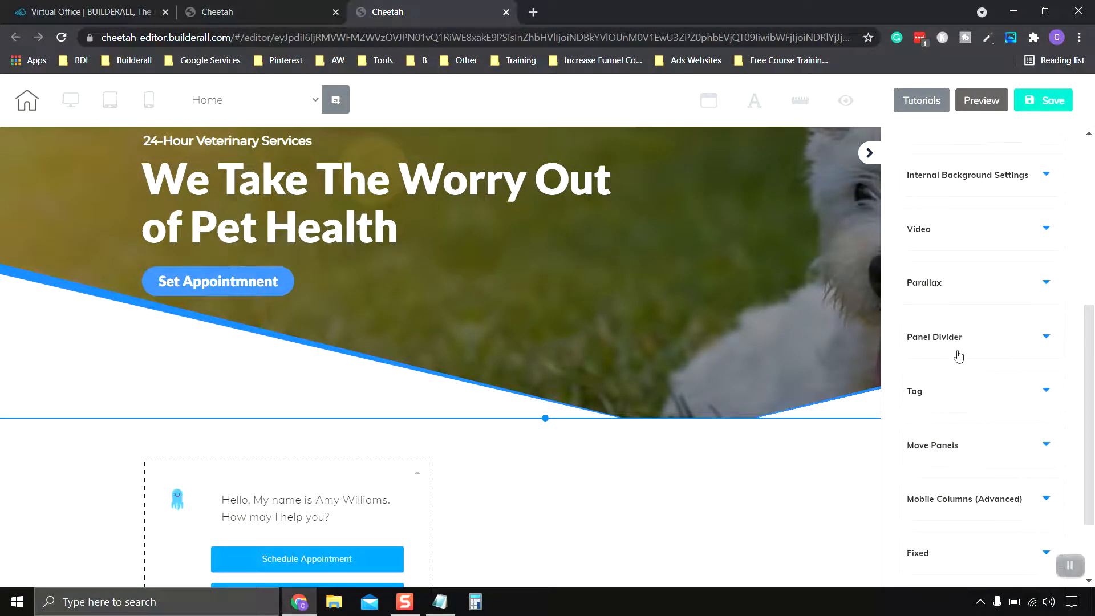
pyautogui.click(967, 341)
pyautogui.scroll(-3, 973, 319)
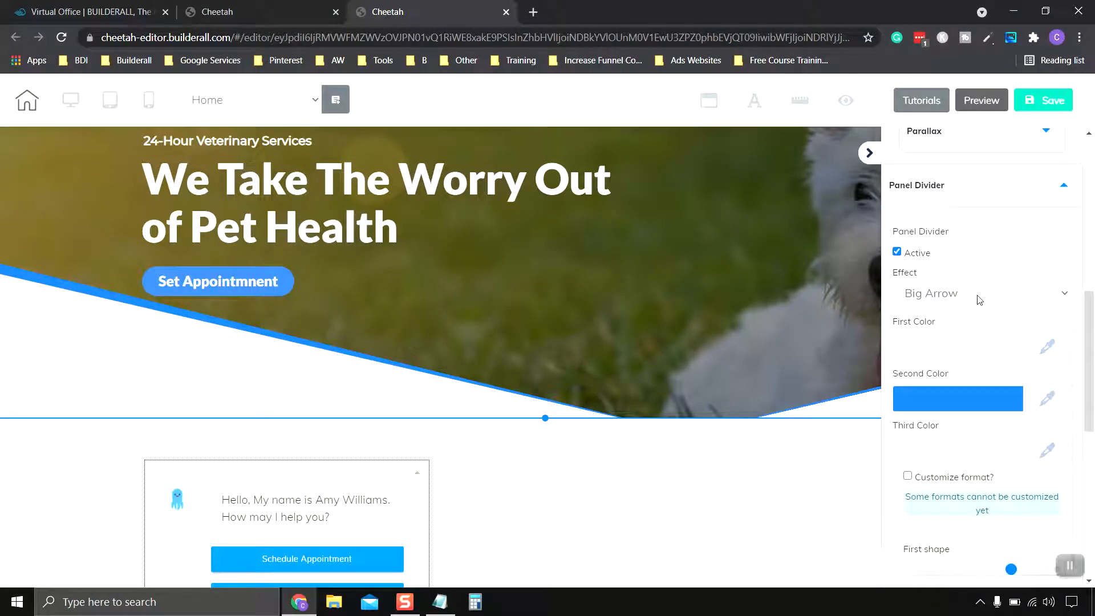
pyautogui.click(978, 299)
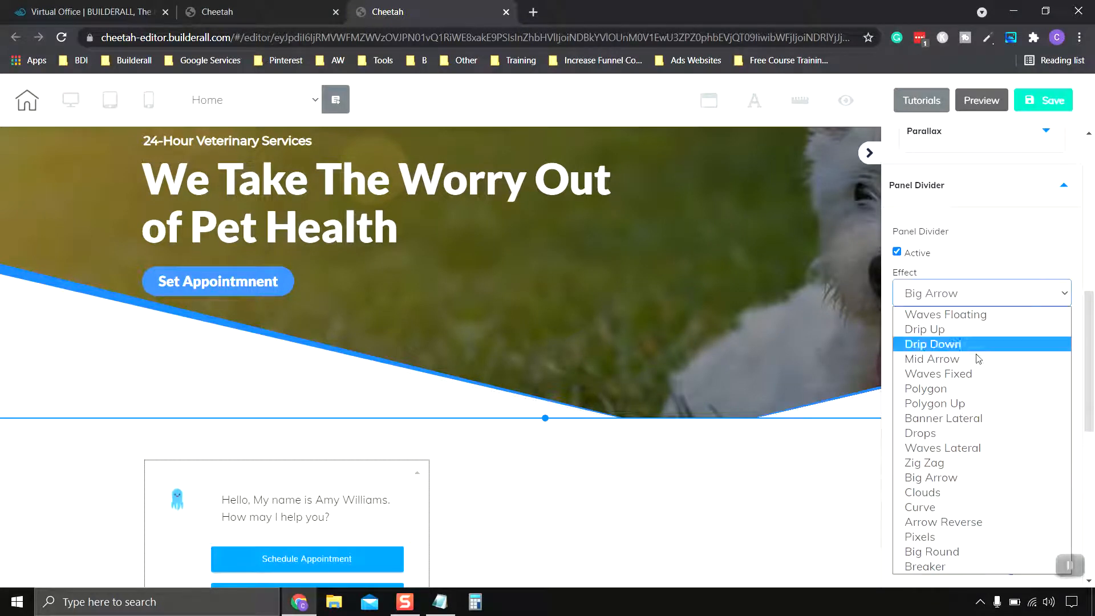
pyautogui.click(960, 506)
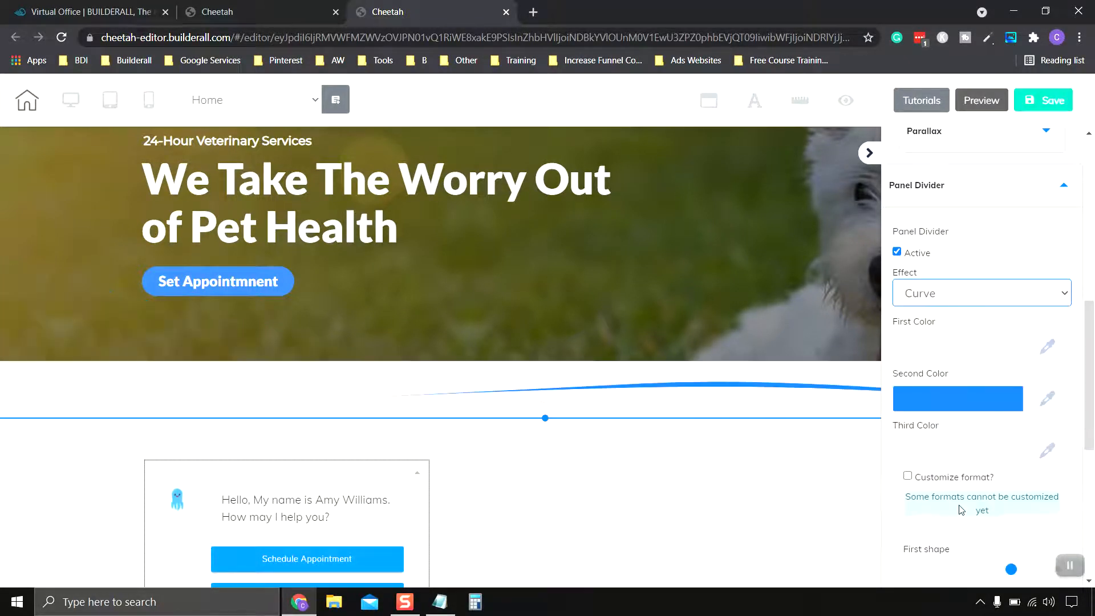
# Step: Try the Arrow Reverse, Pixels and Breaker effects in turn on the hero panel's divider
pyautogui.click(977, 407)
pyautogui.click(967, 300)
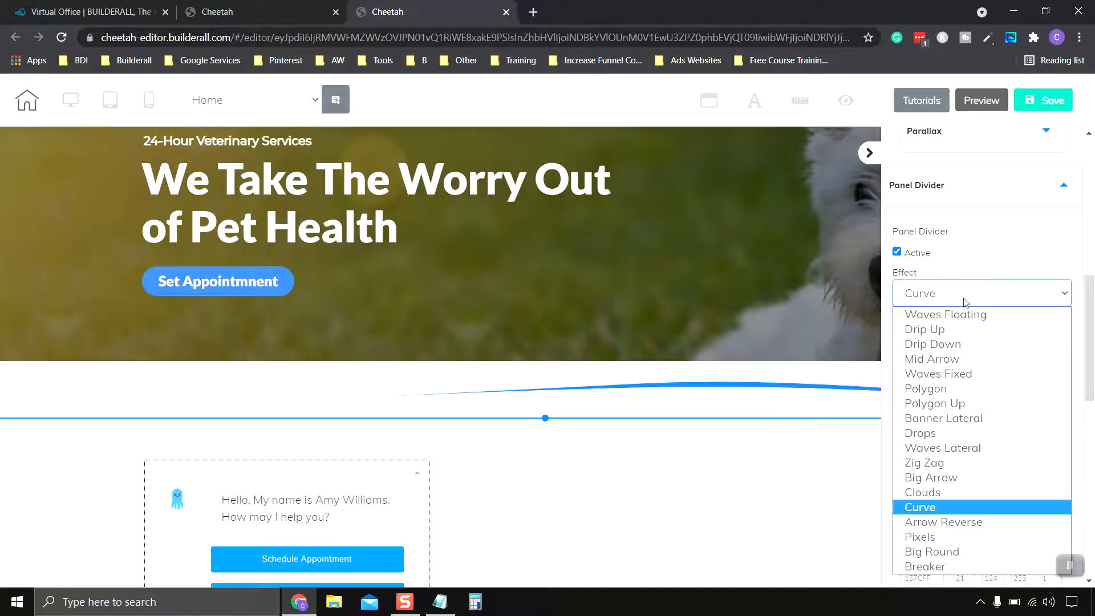
pyautogui.click(984, 522)
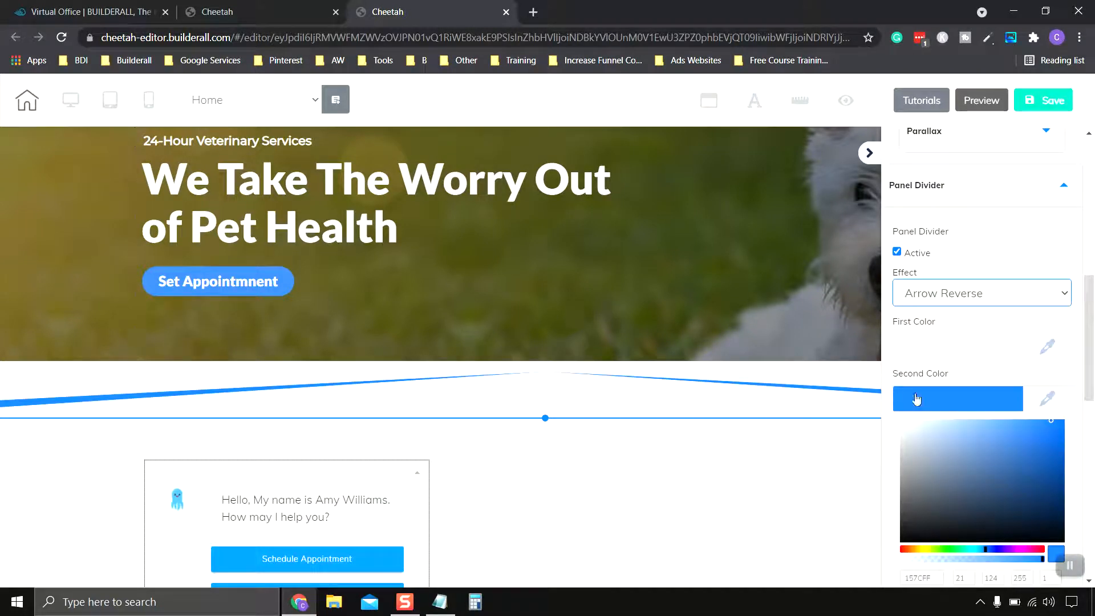
pyautogui.click(956, 301)
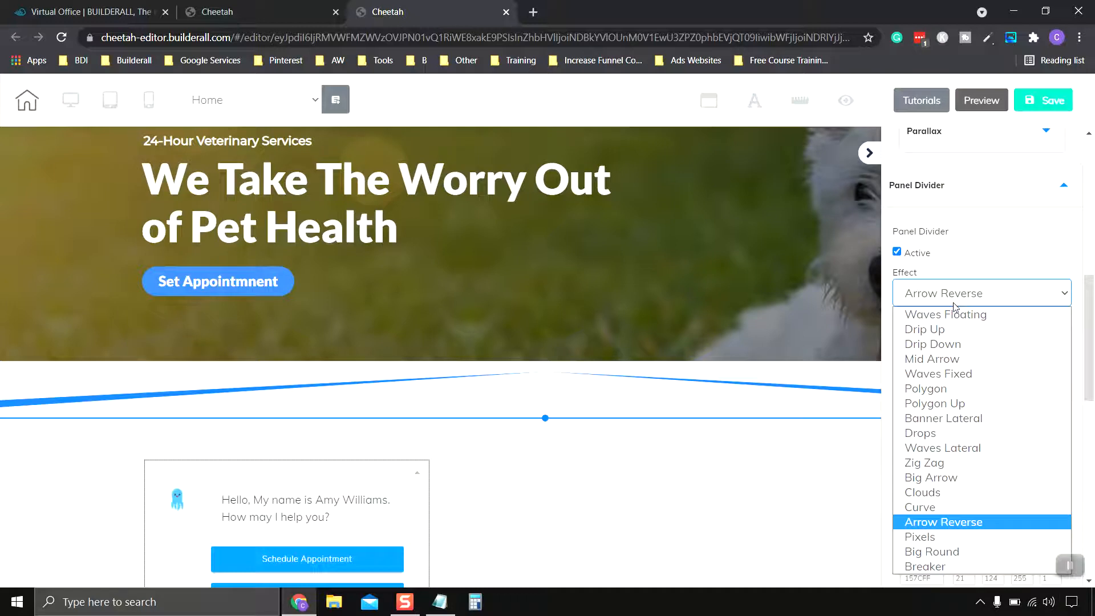
pyautogui.click(947, 537)
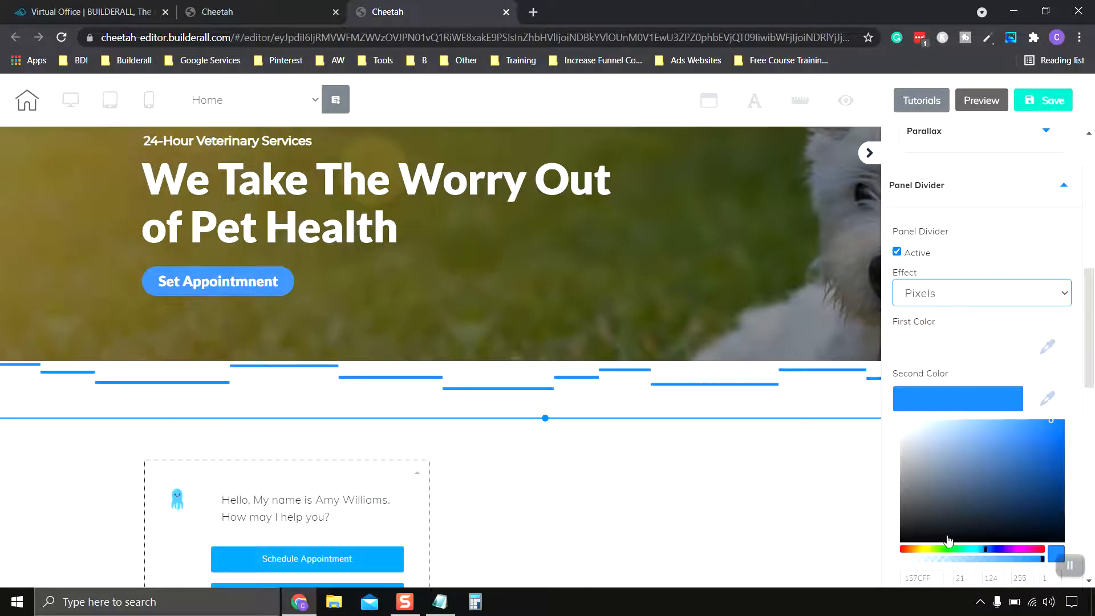
pyautogui.click(950, 295)
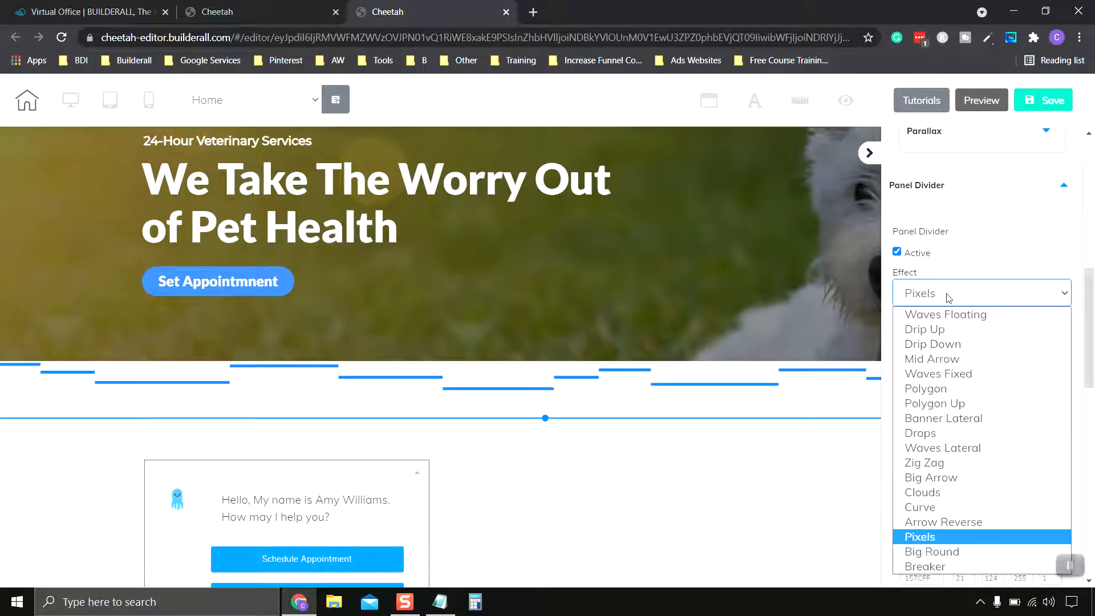
pyautogui.click(943, 568)
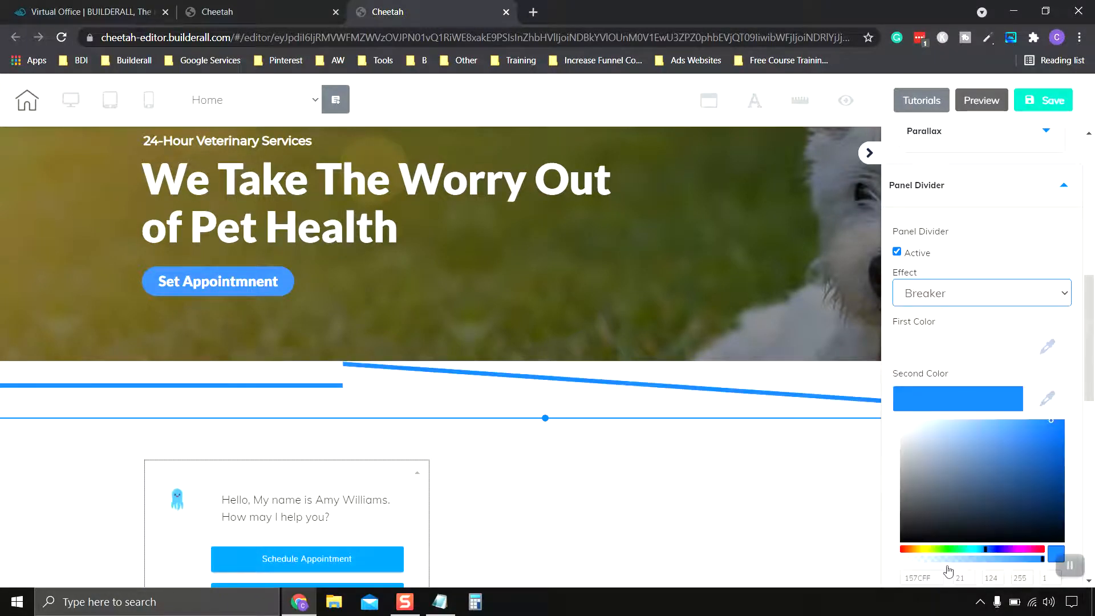
# Step: Check the divider's first color in its color picker without changing it
pyautogui.click(952, 295)
pyautogui.click(947, 301)
pyautogui.click(958, 347)
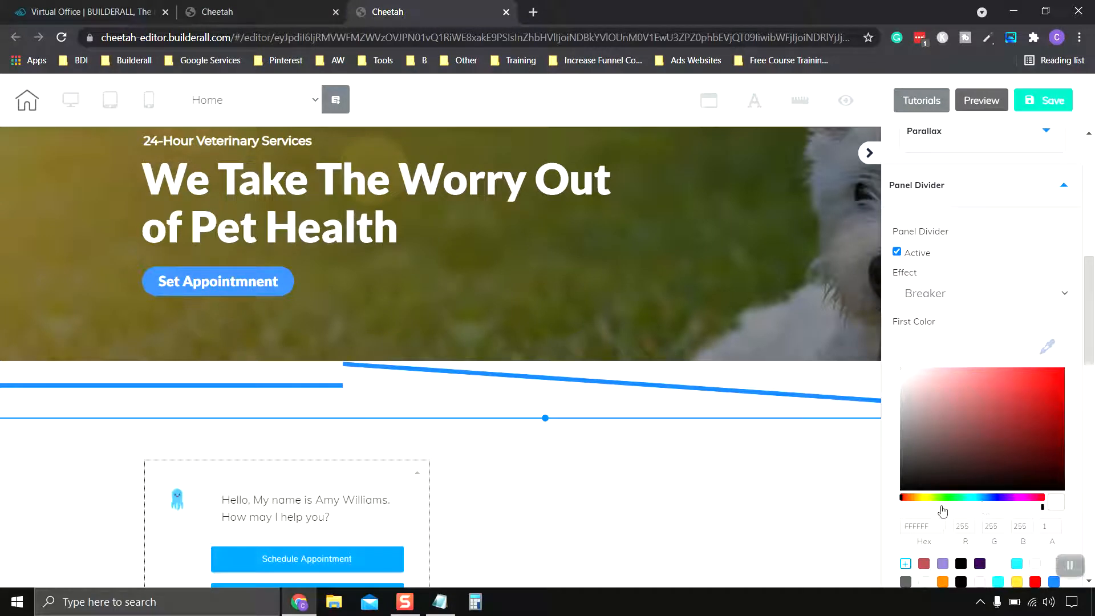
pyautogui.click(930, 324)
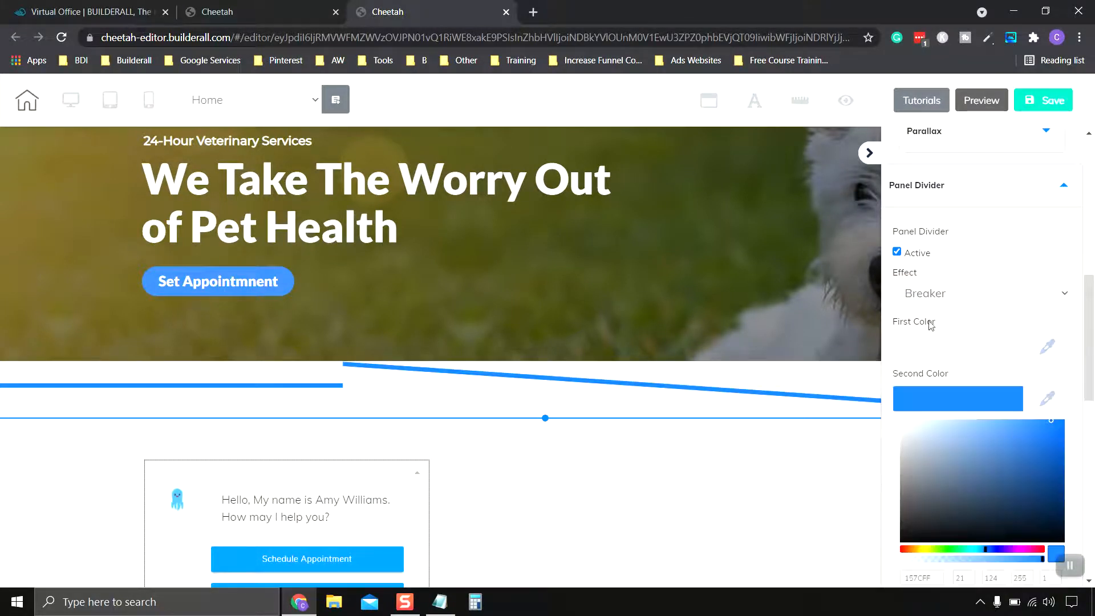
# Step: Set the hero panel's divider effect back to Big Arrow and extend the panel's lower edge slightly downward
pyautogui.click(951, 302)
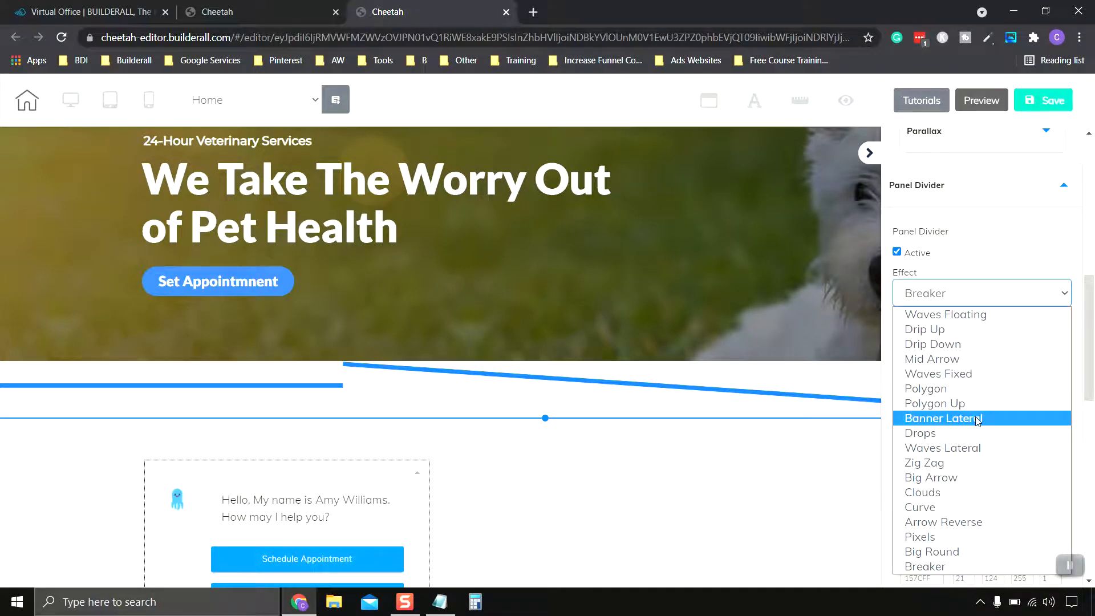
pyautogui.click(972, 479)
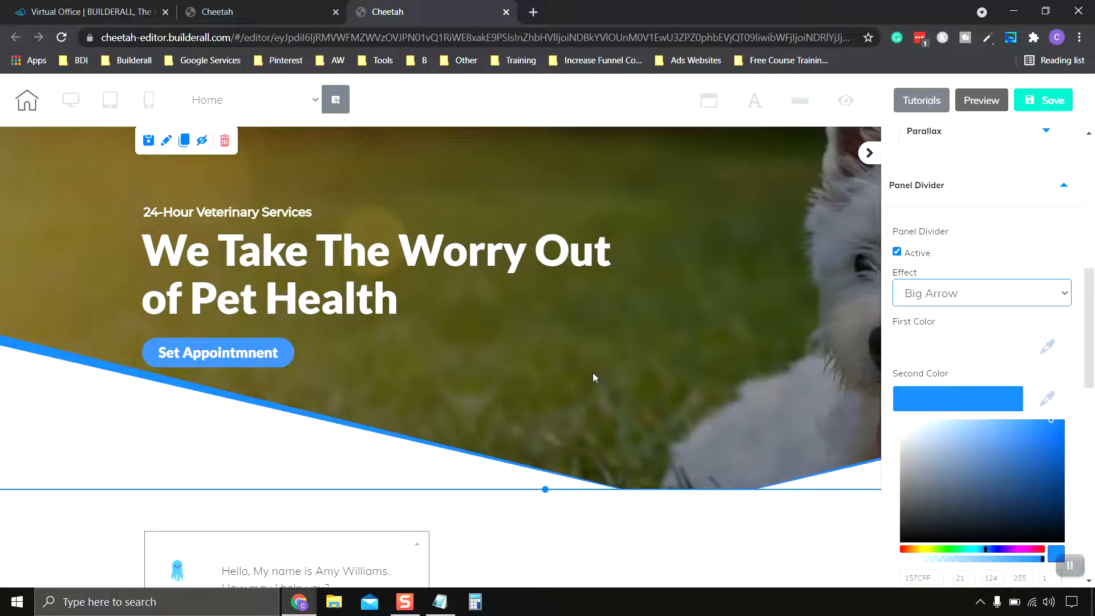
pyautogui.moveTo(545, 490); pyautogui.dragTo(545, 496)
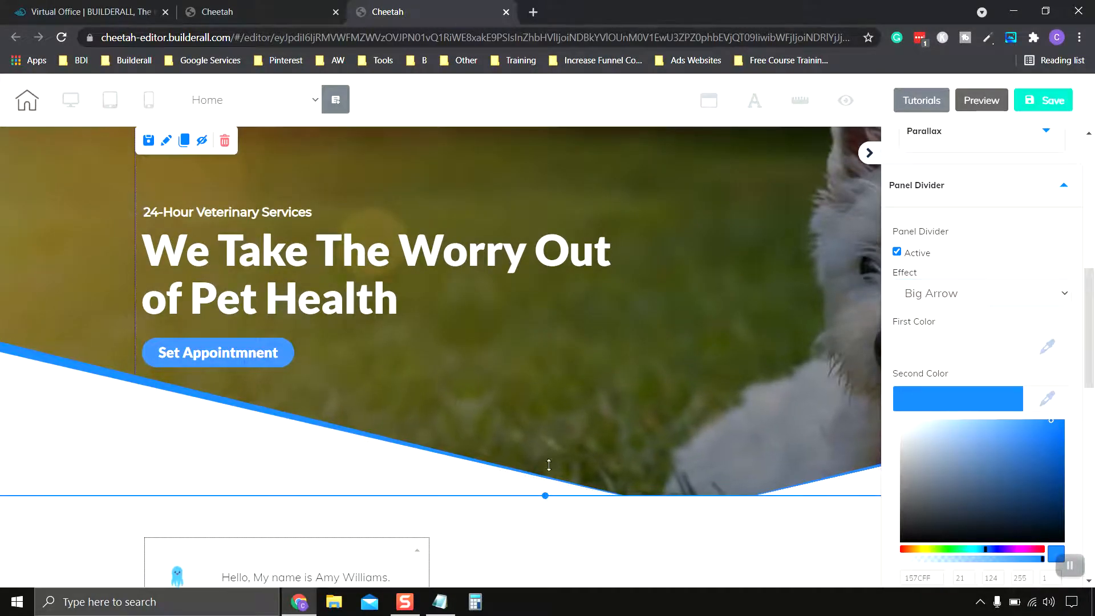
# Step: Save and publish the website, then dismiss the confirmation and collapse the settings sidebar
pyautogui.click(1050, 105)
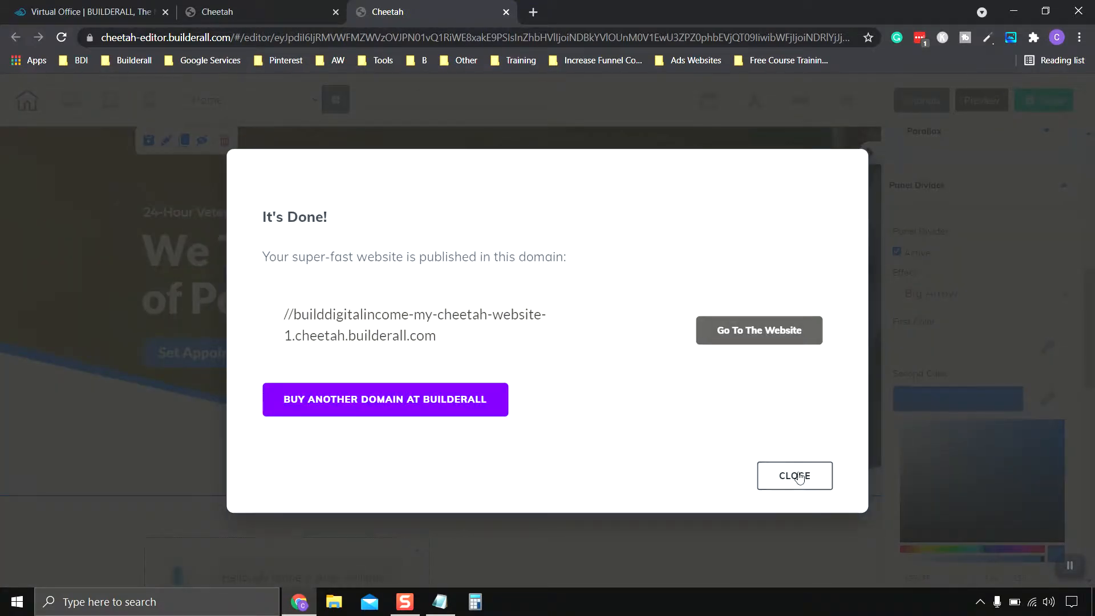
pyautogui.click(795, 475)
pyautogui.click(871, 152)
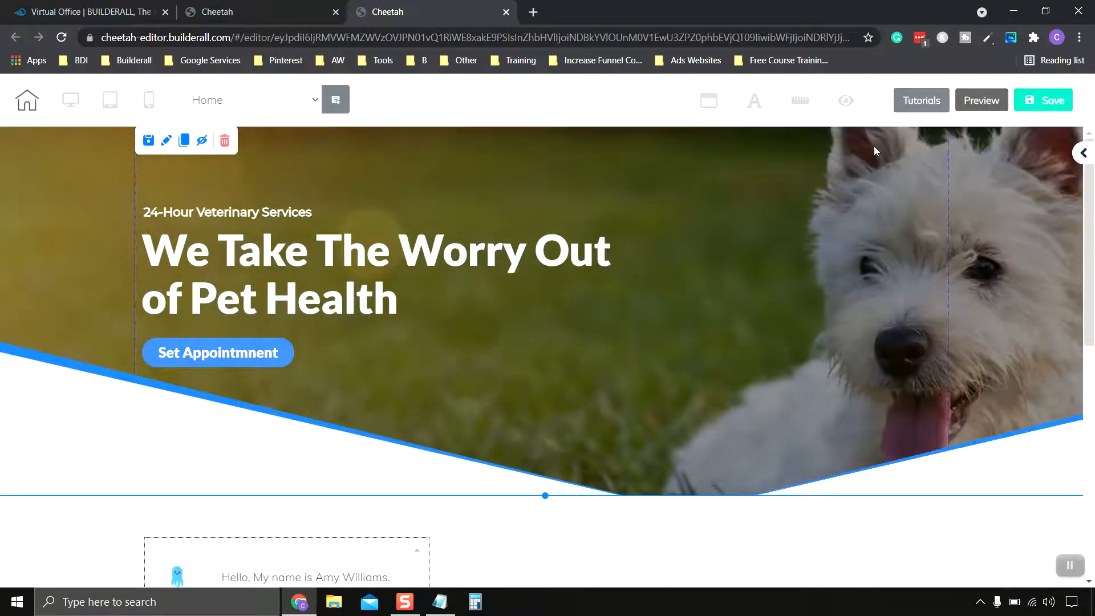